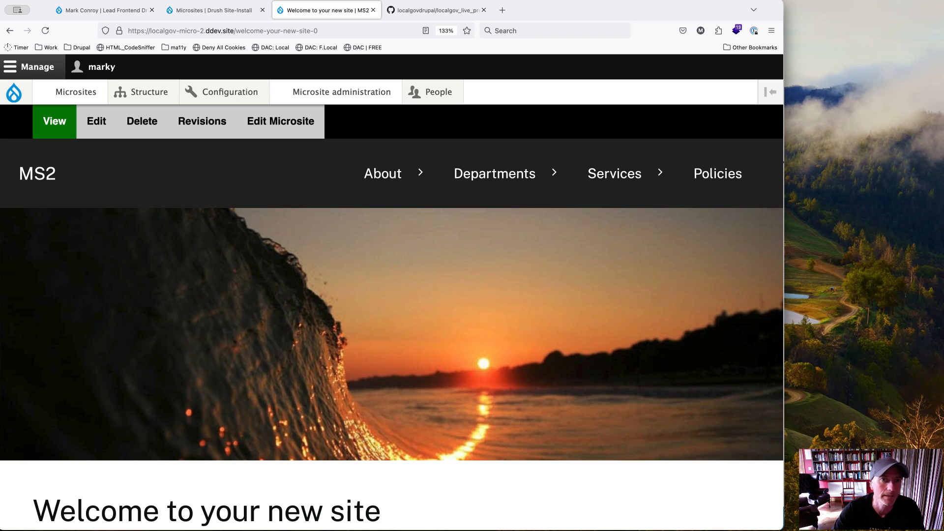
Step: Review the localgov_live_preview repository on GitHub, including the README's warning about using the module
click(437, 15)
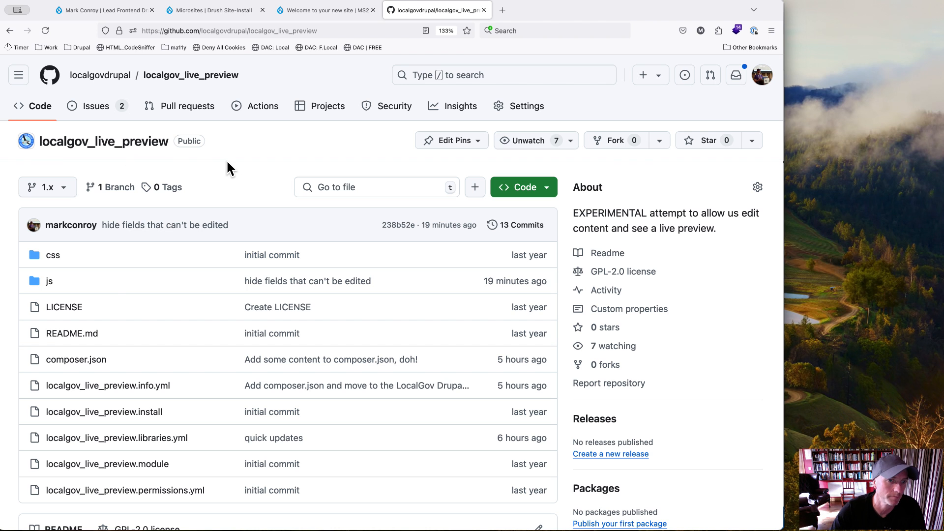
scroll(110, 291, down, 5)
drag(44, 340, 217, 343)
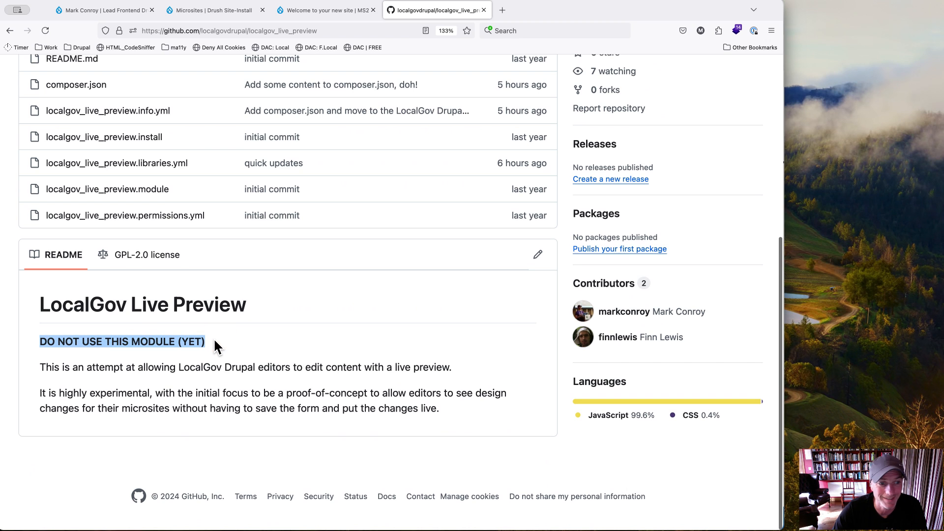
click(214, 343)
drag(42, 343, 198, 338)
click(198, 338)
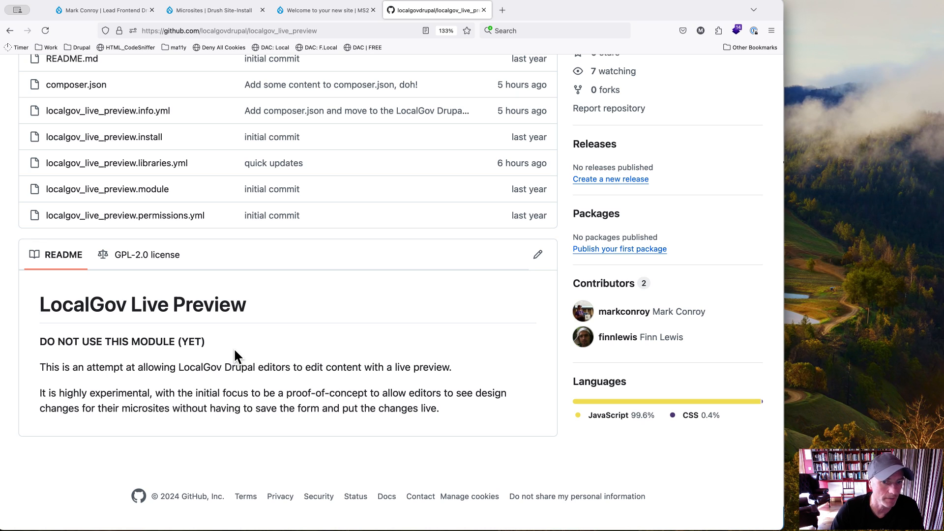
scroll(235, 347, up, 5)
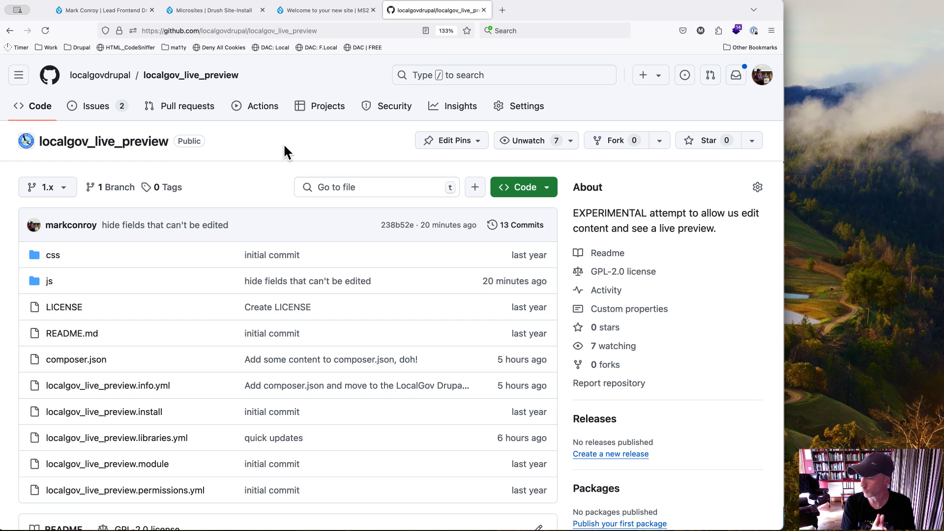
Step: Return to the MS2 microsite's welcome page and look over its header, banner and body text
click(315, 10)
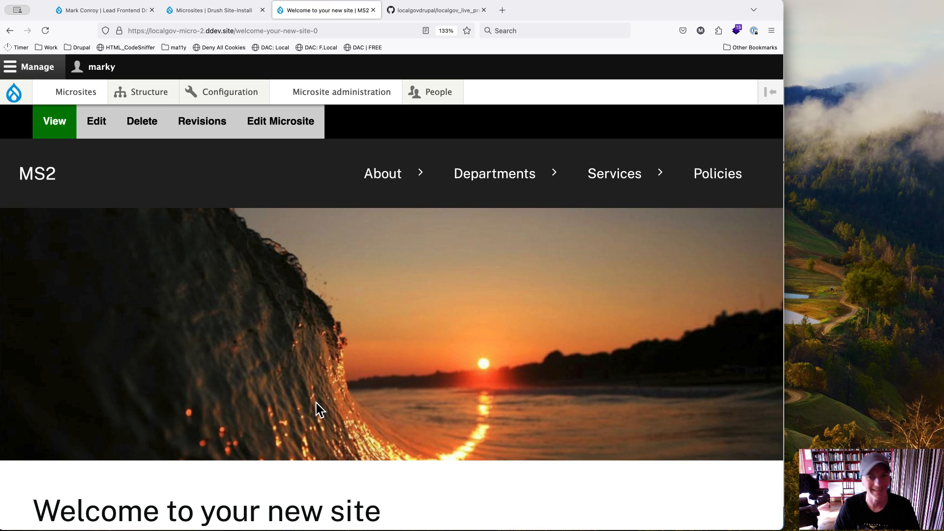
scroll(317, 403, down, 8)
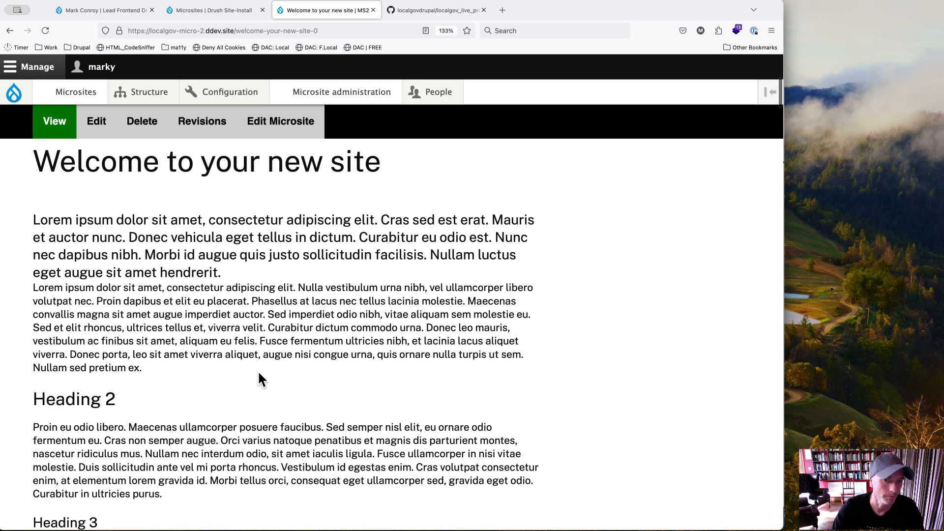
scroll(259, 374, up, 3)
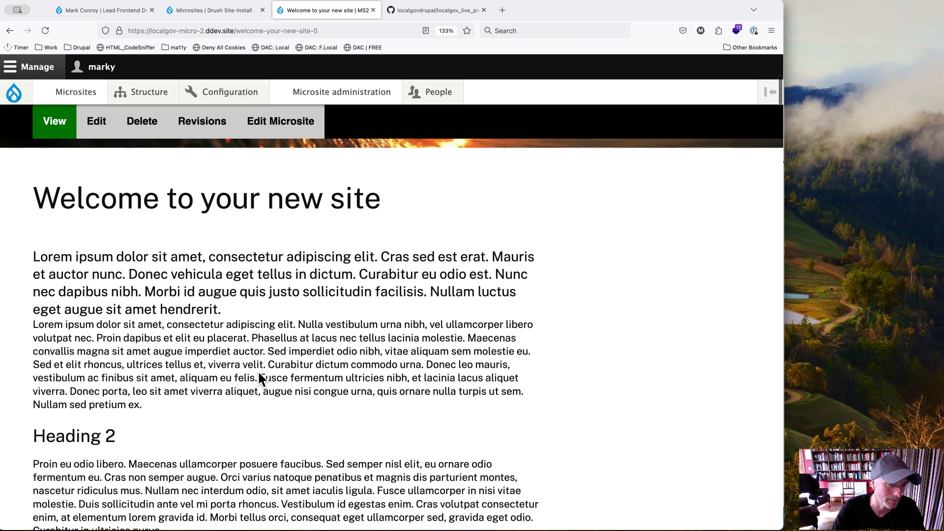
scroll(259, 373, up, 6)
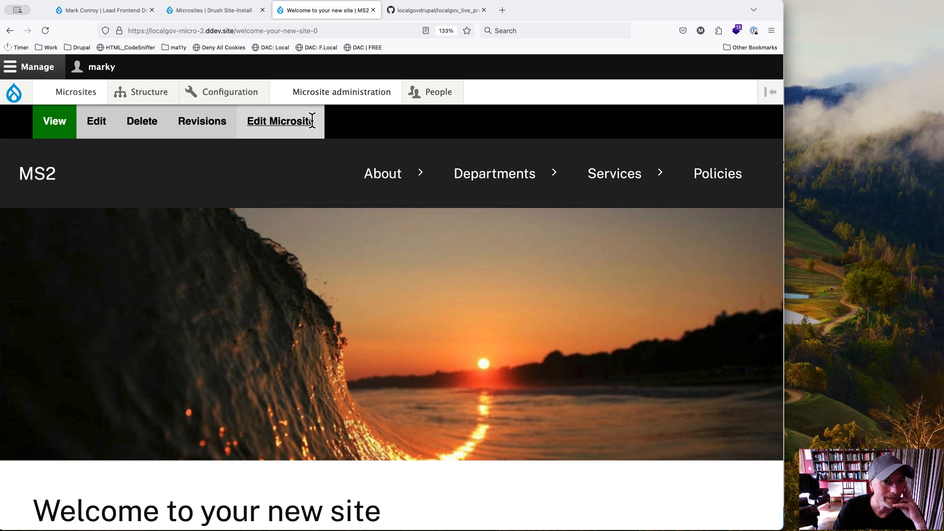
Step: Open the microsite's design settings beside the welcome page and show the Global Styles section
click(268, 128)
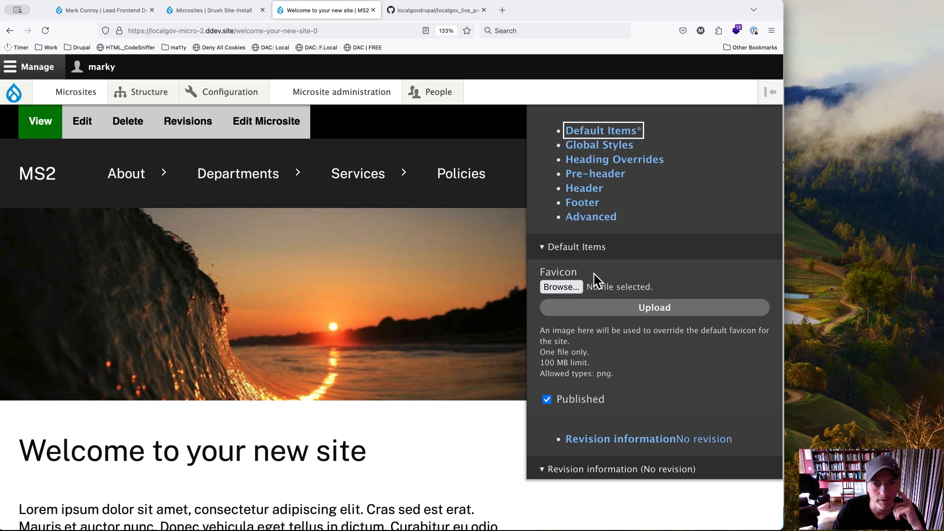
scroll(619, 268, down, 3)
scroll(620, 268, up, 3)
scroll(620, 269, down, 3)
scroll(619, 270, up, 3)
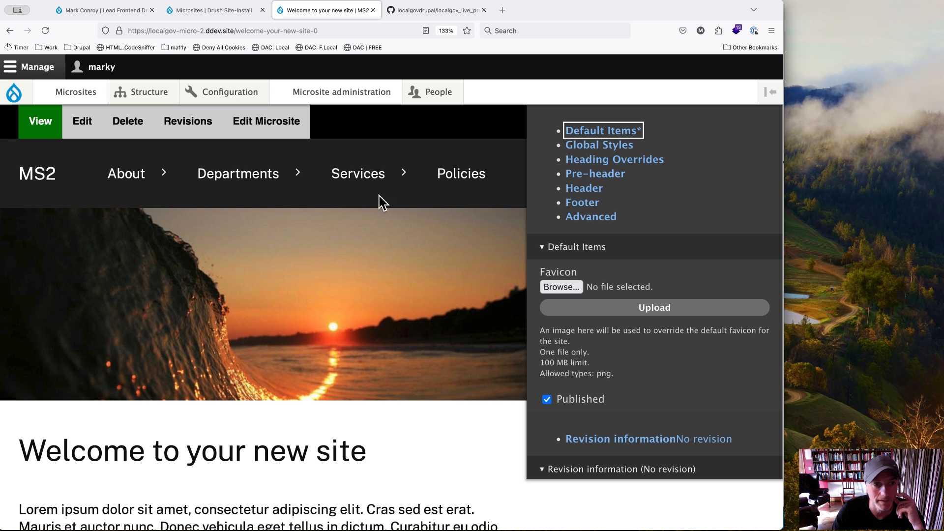
click(590, 146)
Step: Try red and green as the microsite's primary colour
click(570, 381)
text(red)
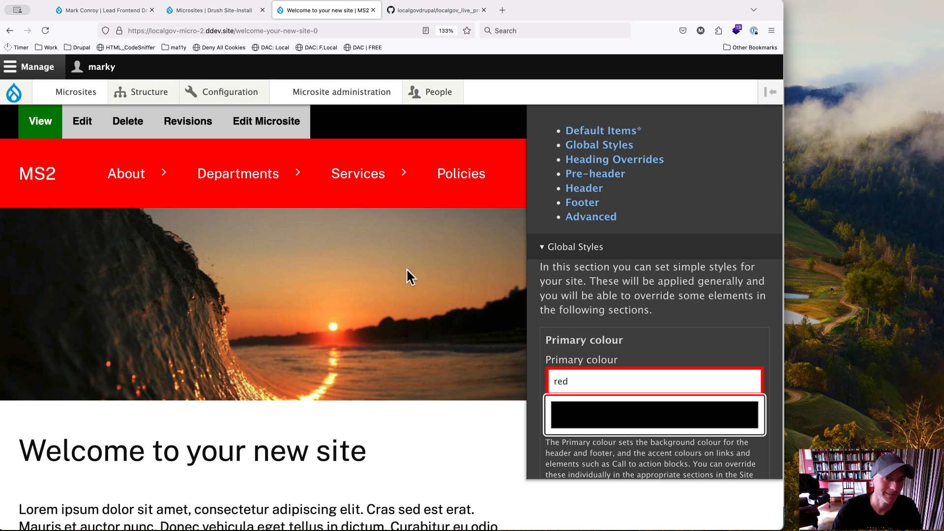
click(558, 384)
double_click(558, 384)
text(green)
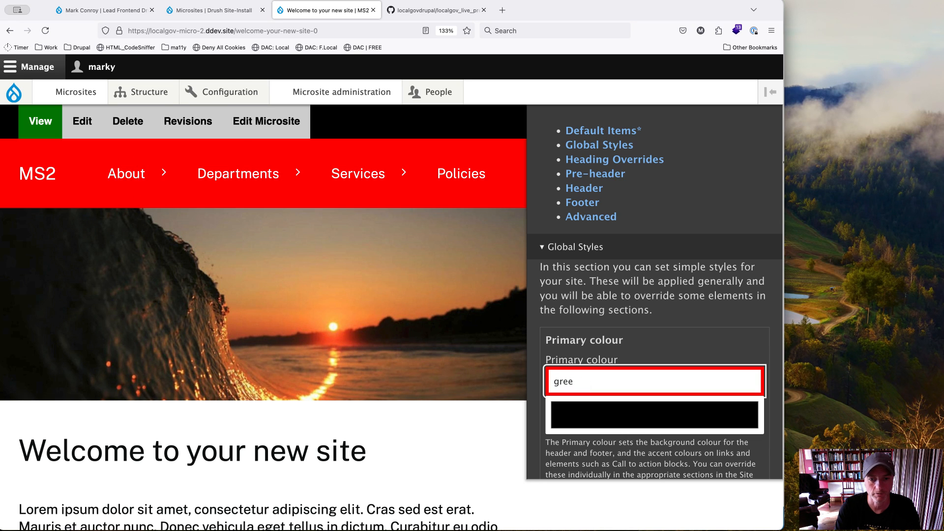
Step: Pick the blue #3b5acc from the colour wheel as the primary colour
click(577, 419)
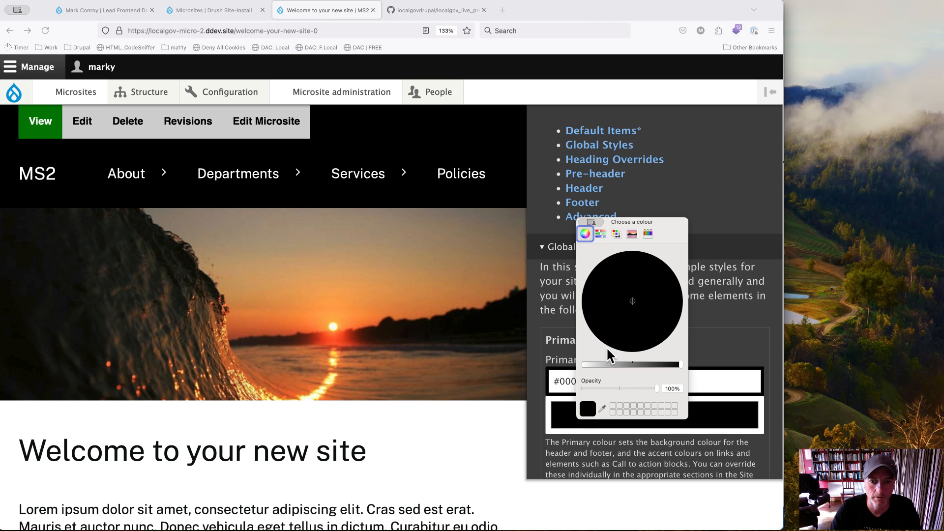
click(603, 364)
mouse_move(608, 348)
mouse_down()
mouse_move(619, 294)
mouse_move(666, 289)
mouse_move(645, 328)
mouse_move(609, 327)
mouse_up()
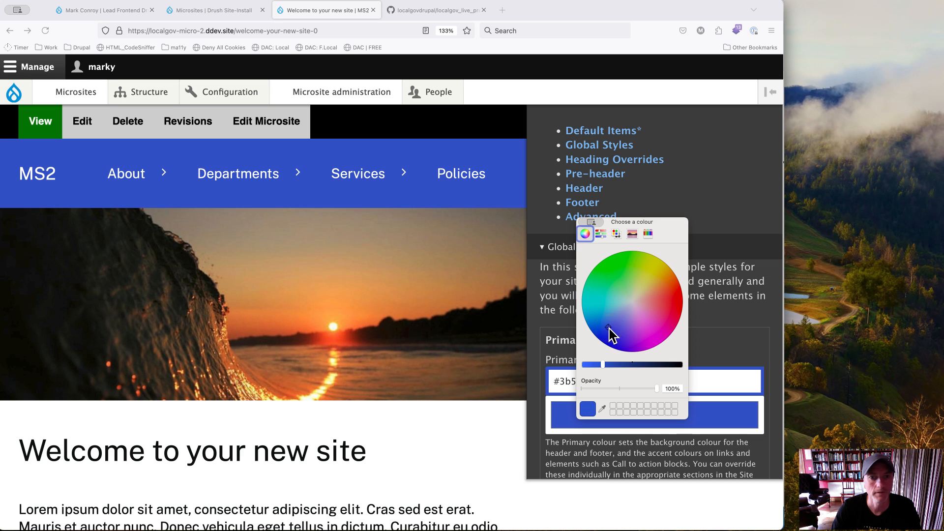
click(674, 245)
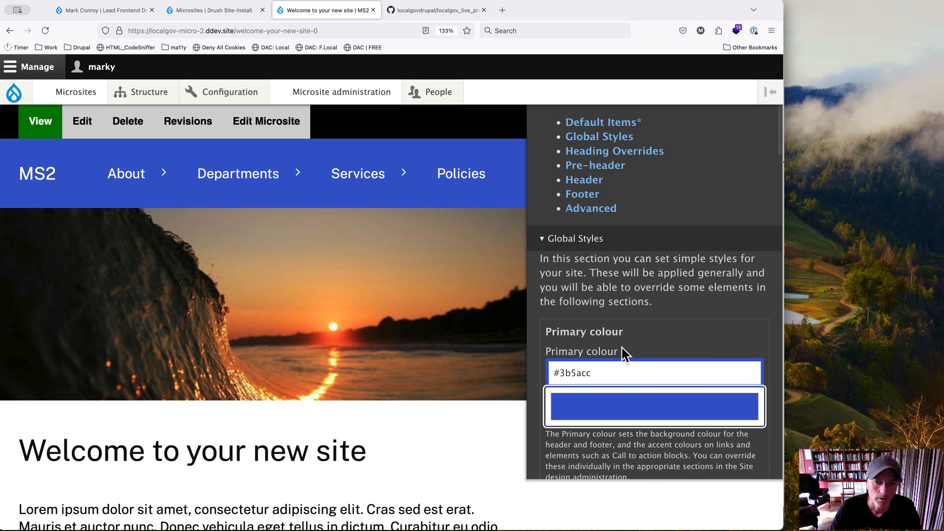
Step: Set the primary contrast colour to white
scroll(624, 352, down, 6)
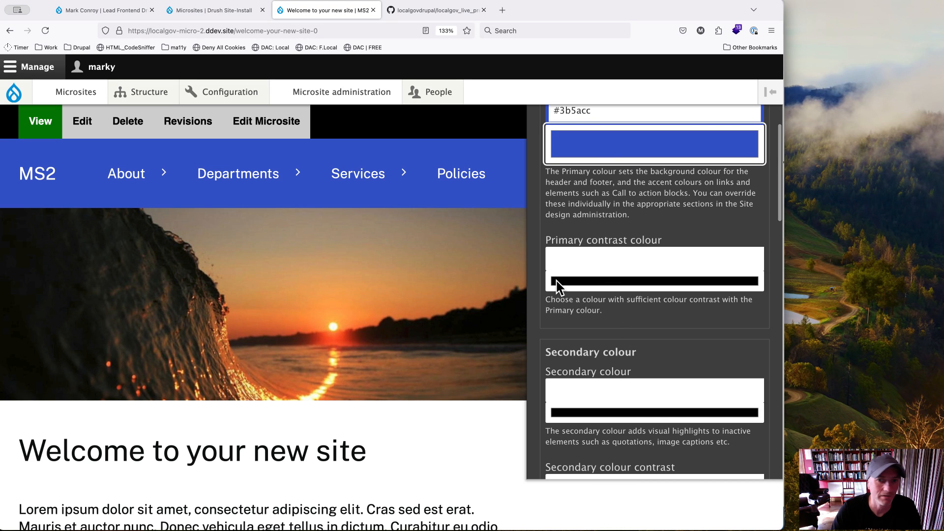
click(566, 259)
text(white)
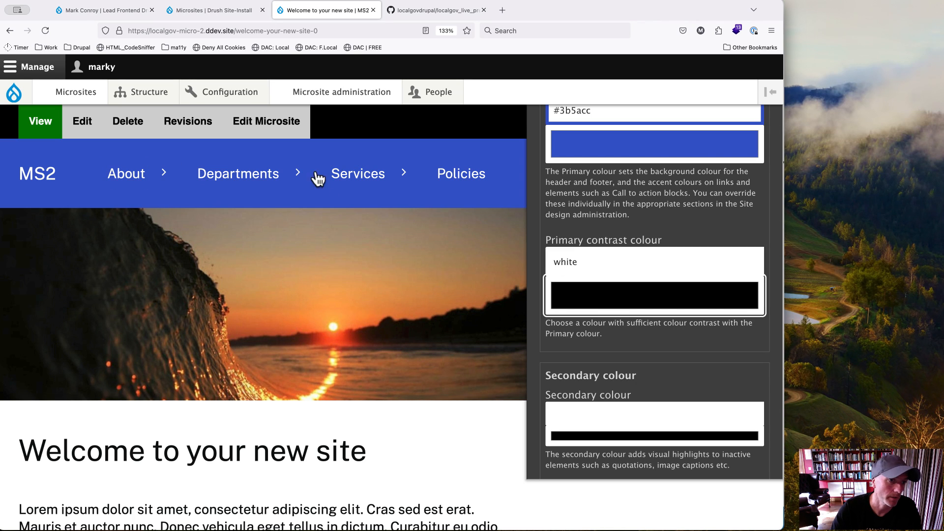
Step: Look through the secondary colour and font settings, and examine the page title and Heading 2 in the preview
scroll(609, 347, down, 5)
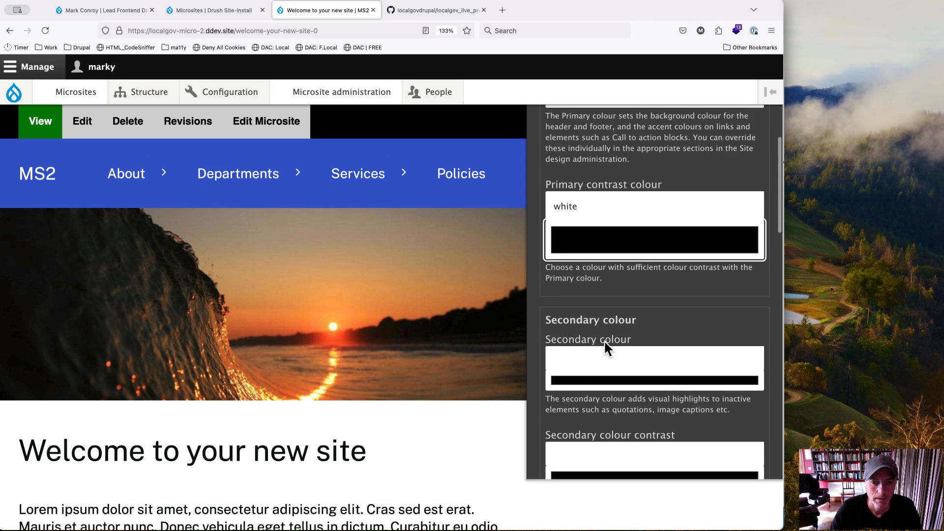
scroll(608, 347, down, 2)
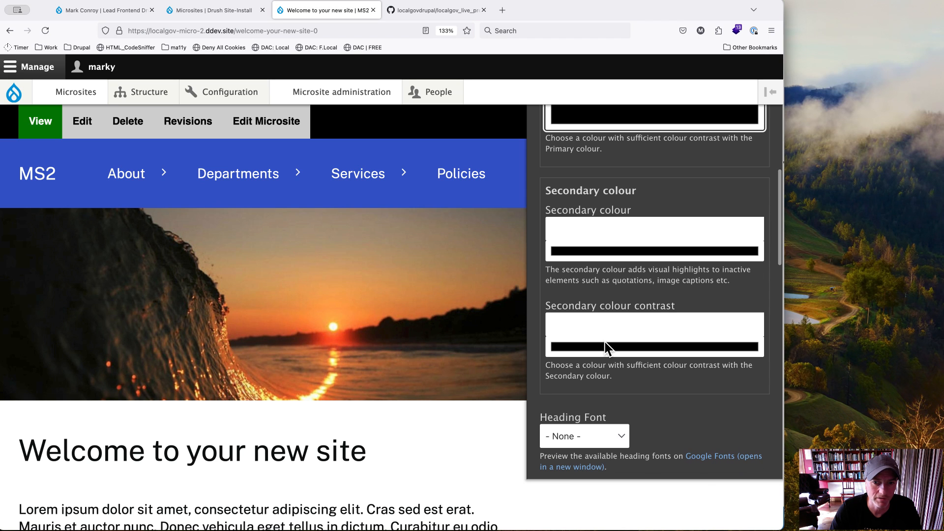
scroll(590, 246, down, 5)
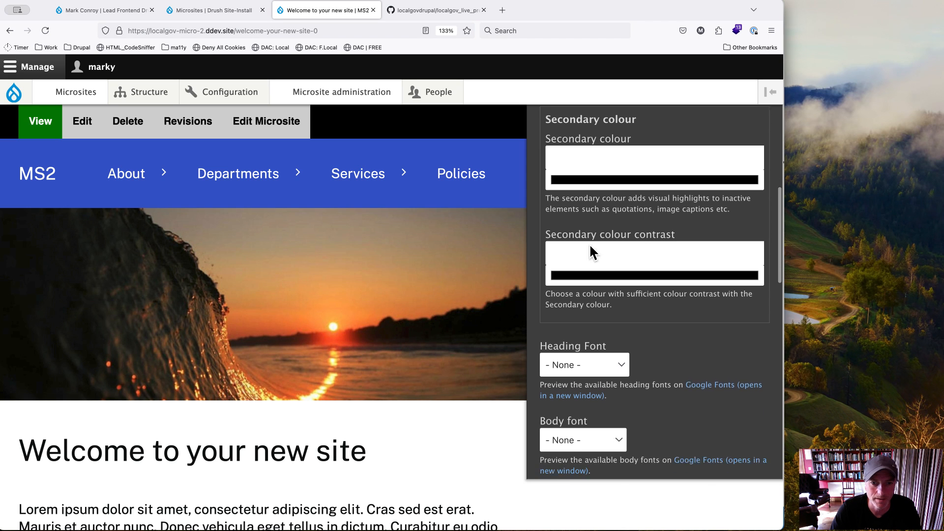
scroll(402, 457, down, 5)
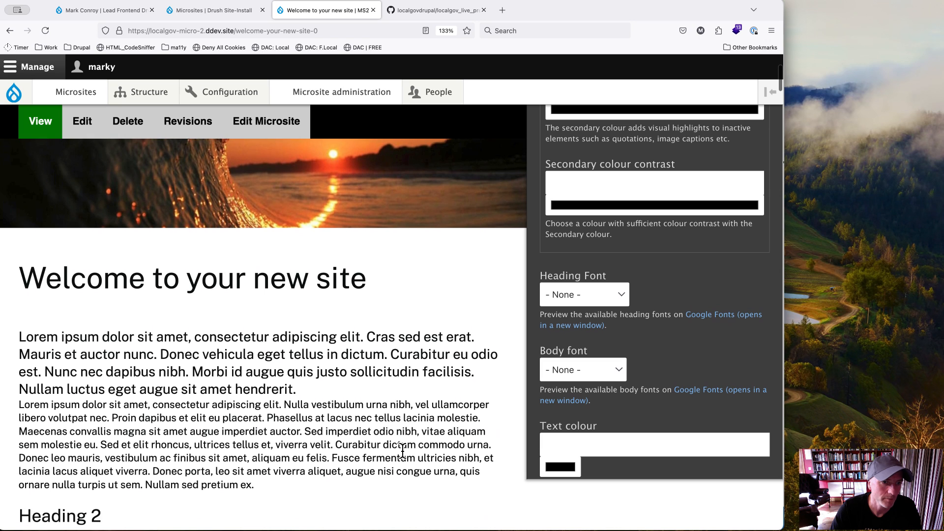
drag(352, 286, 232, 287)
click(233, 289)
scroll(362, 330, down, 3)
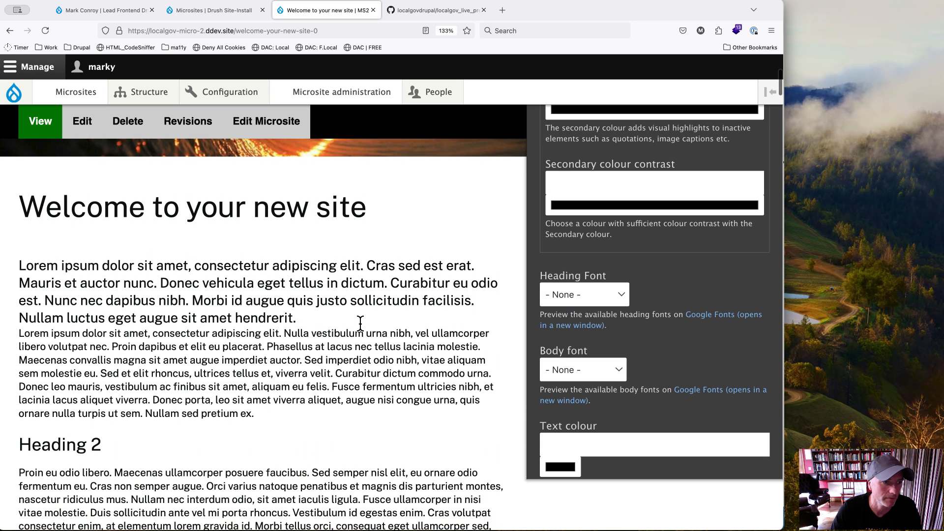
double_click(122, 208)
click(122, 208)
drag(19, 444, 107, 441)
click(108, 441)
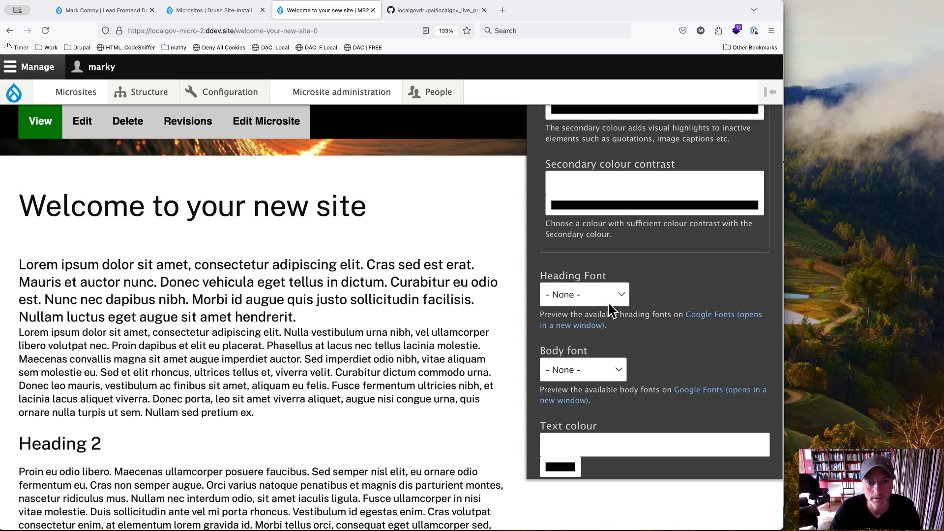
Step: Set the heading font to Sporting Grotesk and the body font to Merriweather
click(618, 293)
scroll(585, 265, down, 4)
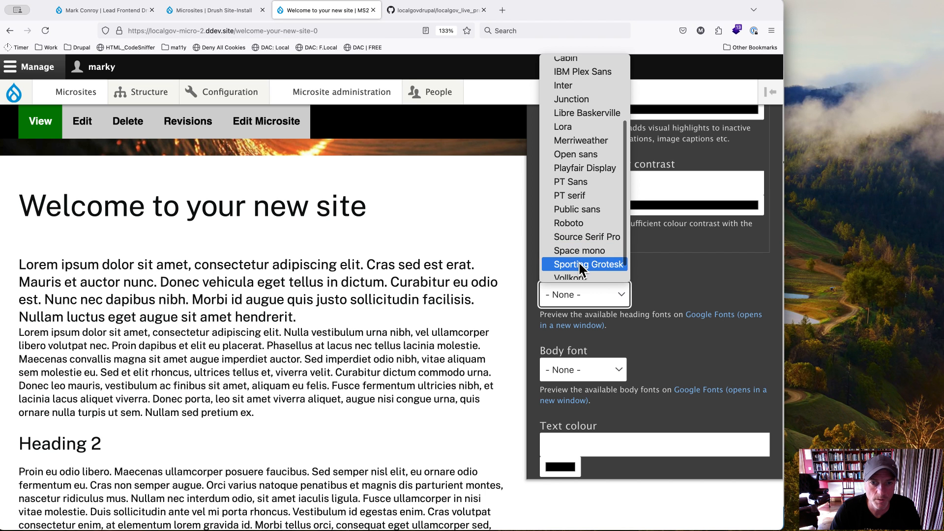
click(579, 263)
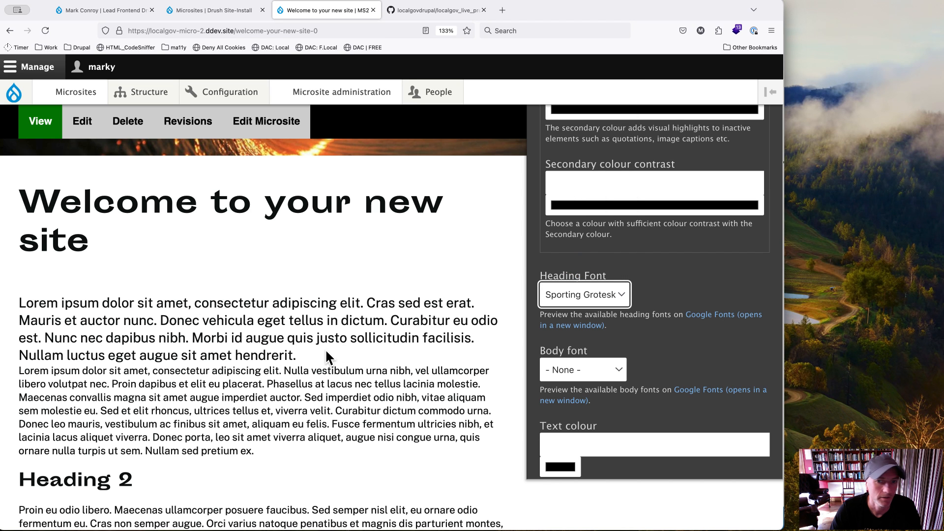
scroll(600, 350, down, 2)
click(597, 324)
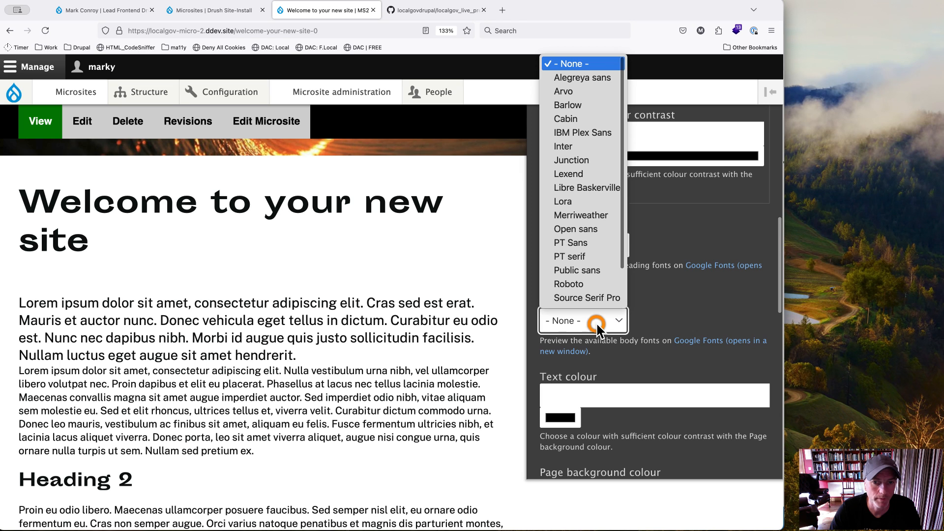
click(581, 215)
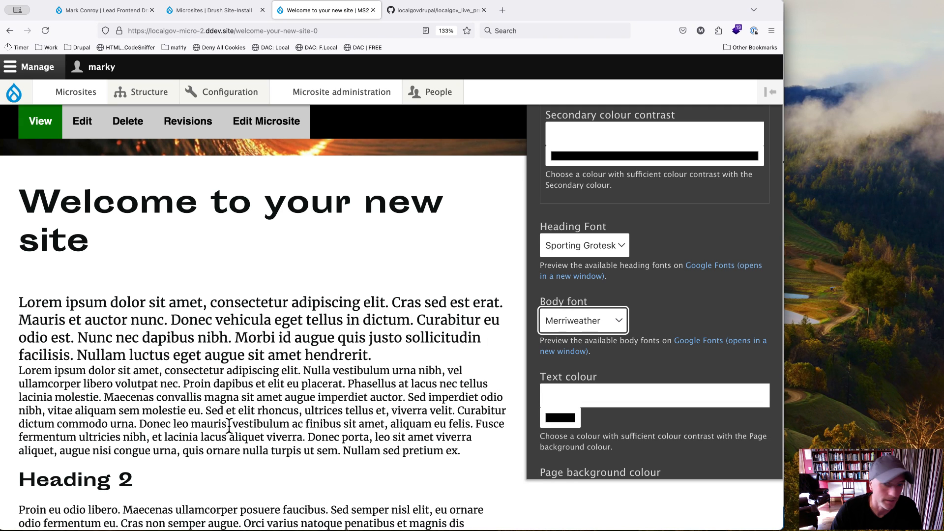
Step: Set the base line-height to 1.5
scroll(640, 335, down, 5)
scroll(640, 332, down, 6)
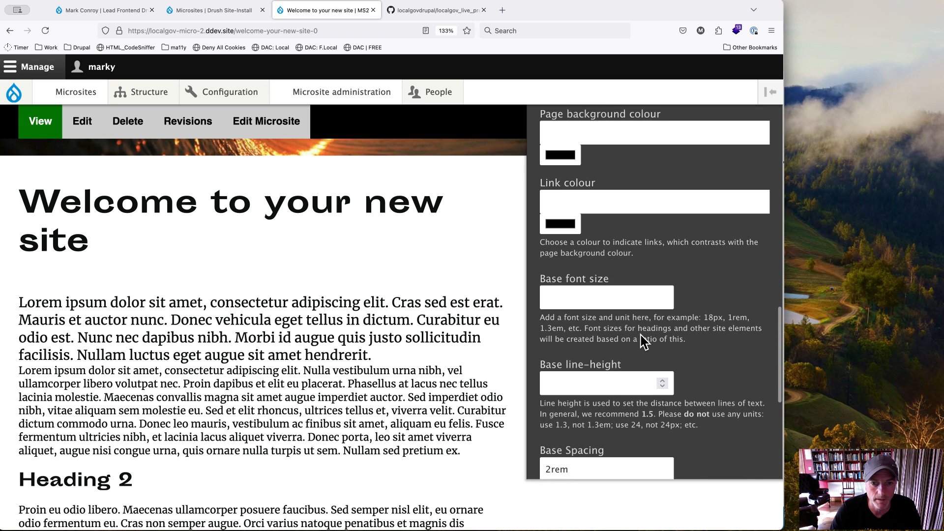
click(558, 257)
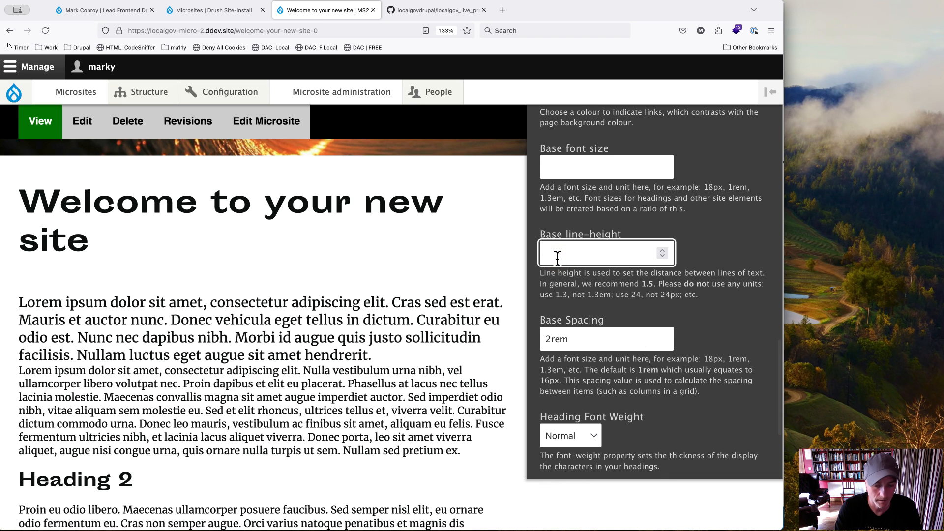
text(1.5)
key(Tab)
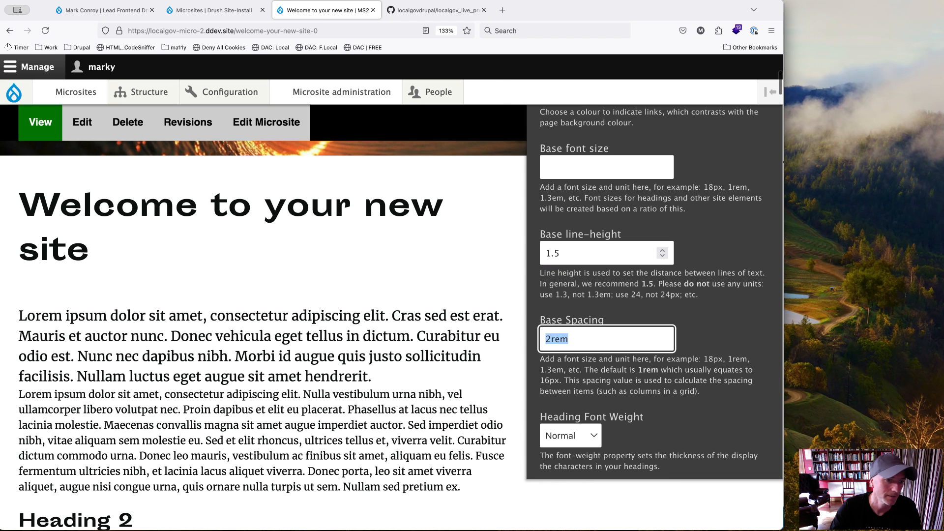
Step: Set the base line-height to 2
double_click(569, 252)
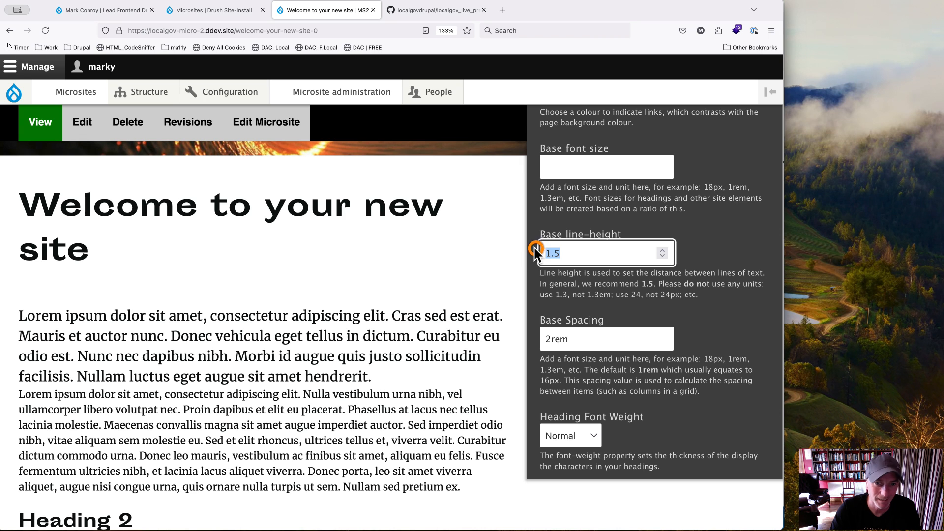
text(2)
key(Tab)
Step: Check the line spacing and headings in the page preview, and return to the start of the Global Styles settings
scroll(260, 361, down, 3)
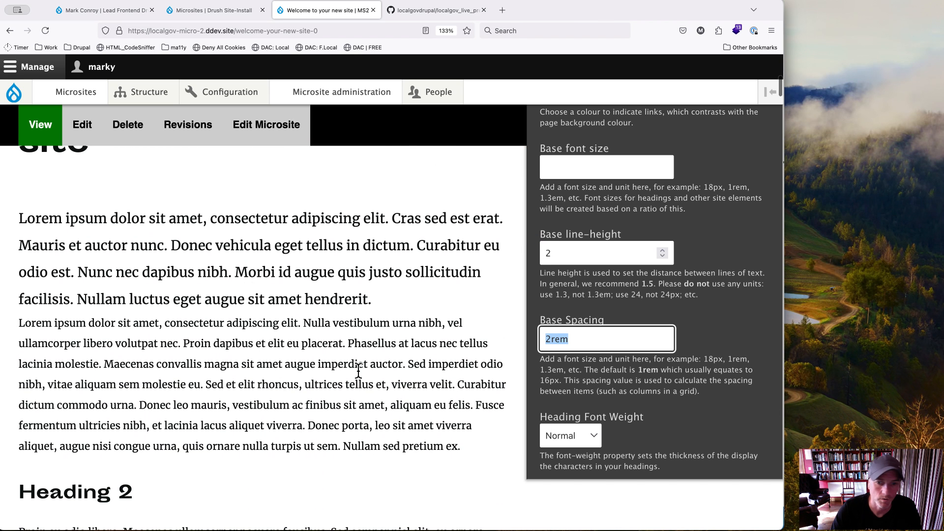
scroll(644, 388, down, 5)
scroll(648, 394, down, 2)
scroll(647, 393, up, 15)
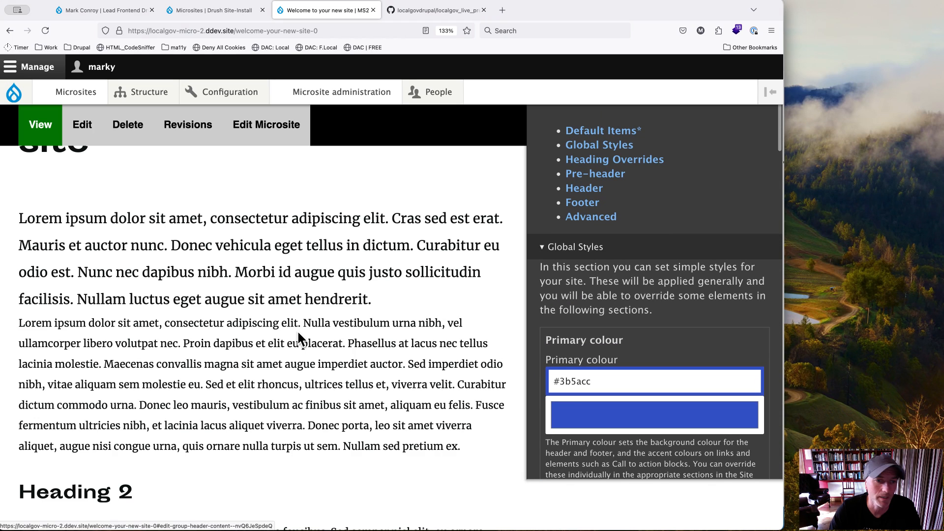
scroll(297, 330, down, 5)
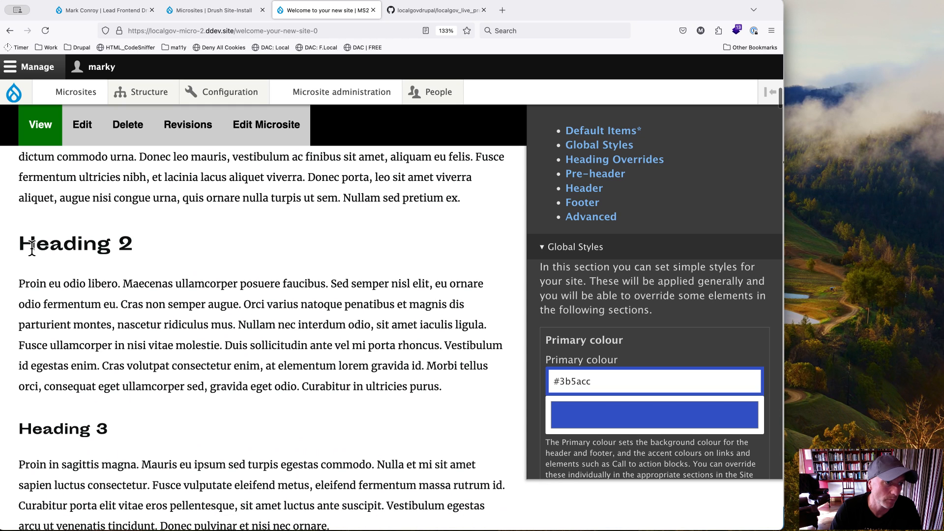
drag(19, 244, 120, 246)
click(120, 246)
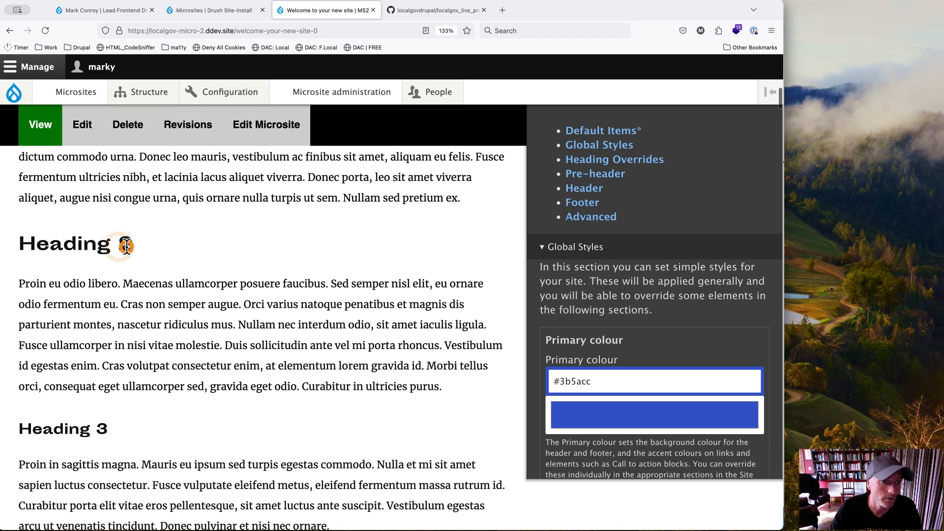
Step: Override the Heading 2 font with IBM Plex Sans in the Heading Overrides settings
click(589, 160)
scroll(628, 266, down, 1)
scroll(615, 275, down, 1)
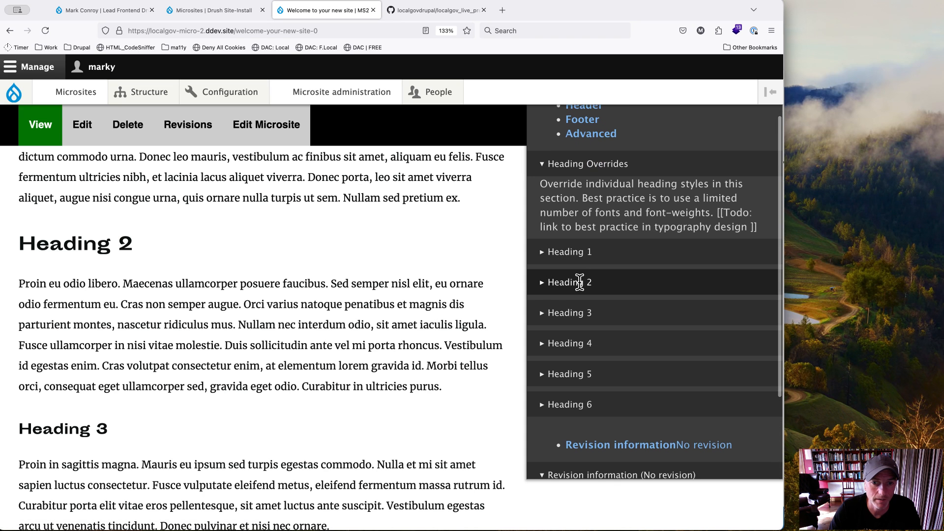
click(570, 281)
scroll(581, 281, down, 3)
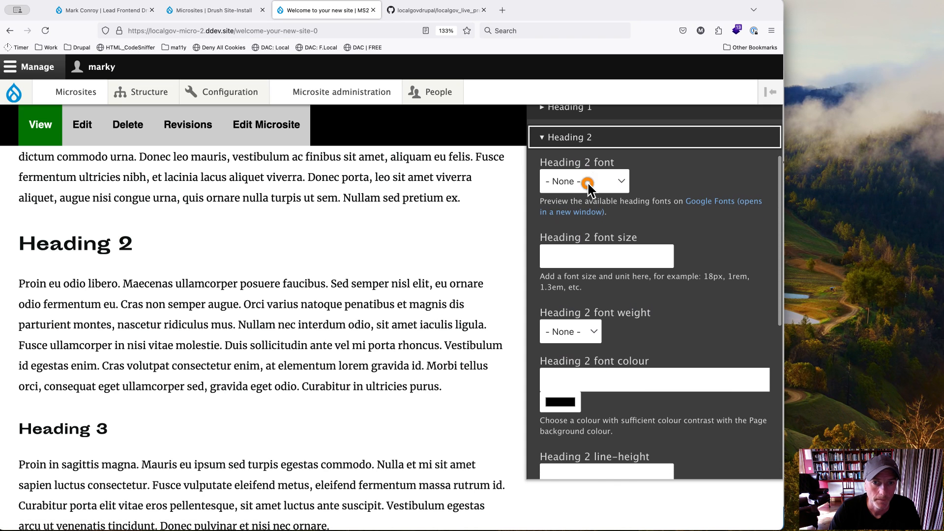
click(590, 184)
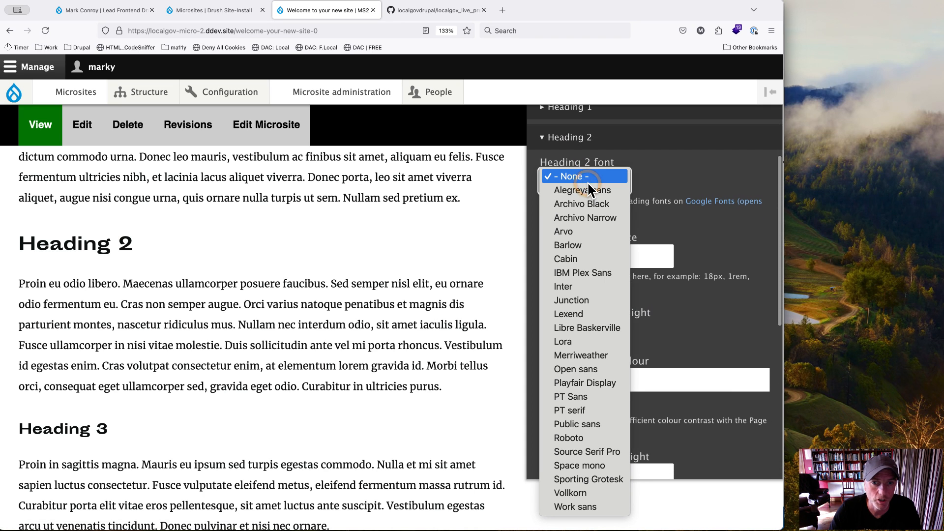
click(593, 272)
drag(18, 246, 93, 246)
click(94, 246)
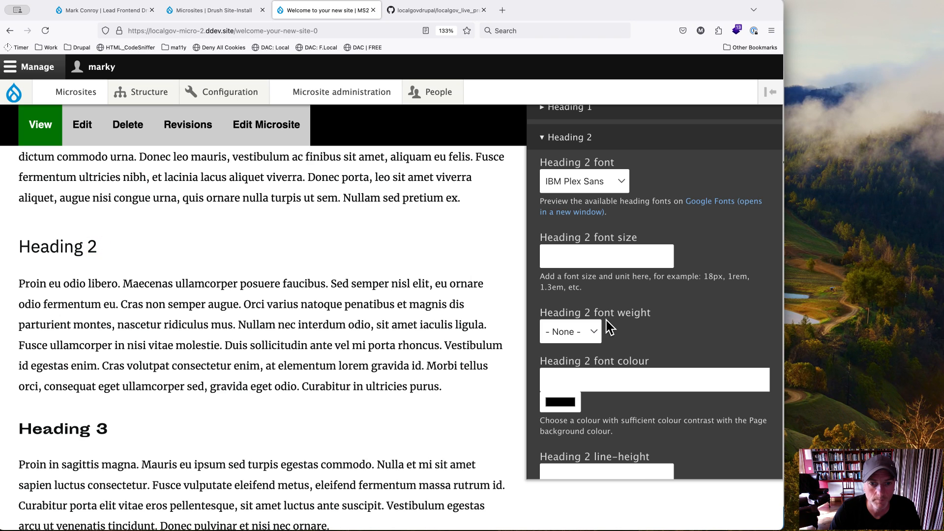
Step: Set the Heading 2 font weight to Bold and its font size to 3rem
click(585, 331)
click(568, 372)
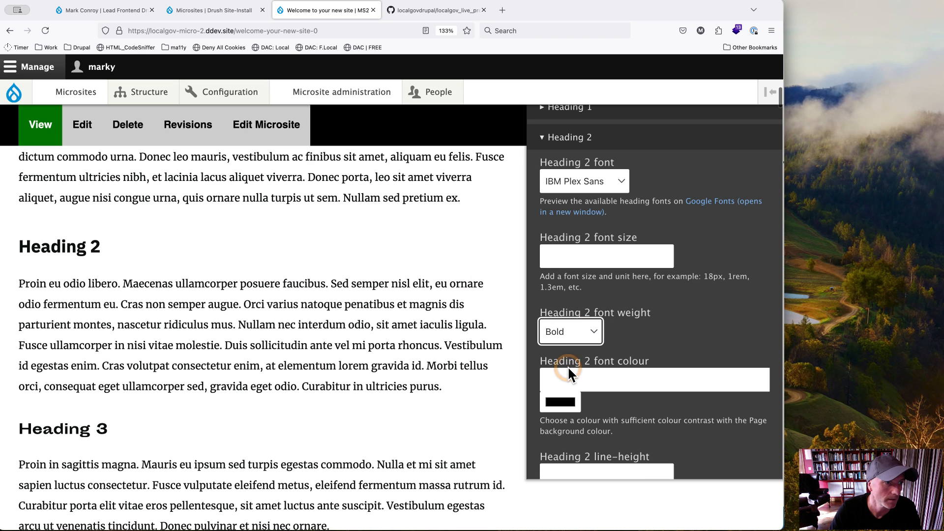
click(559, 254)
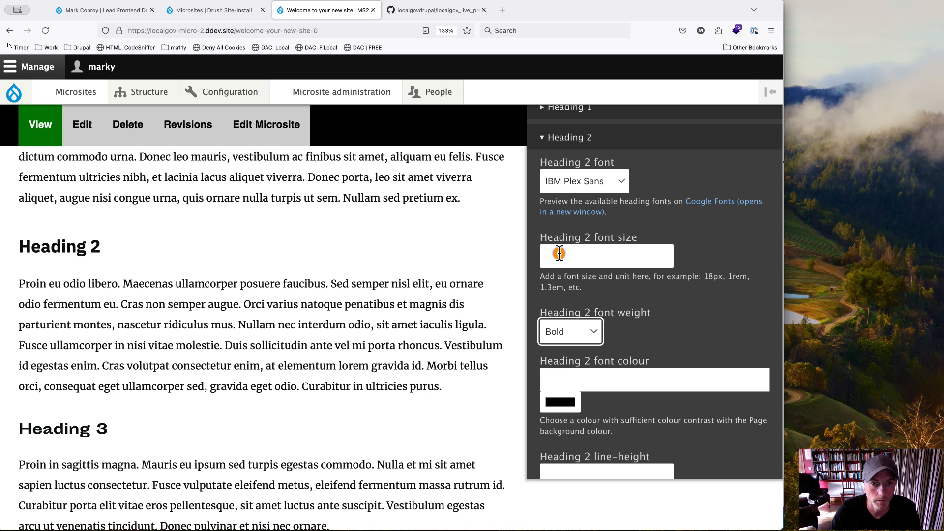
text(3rem)
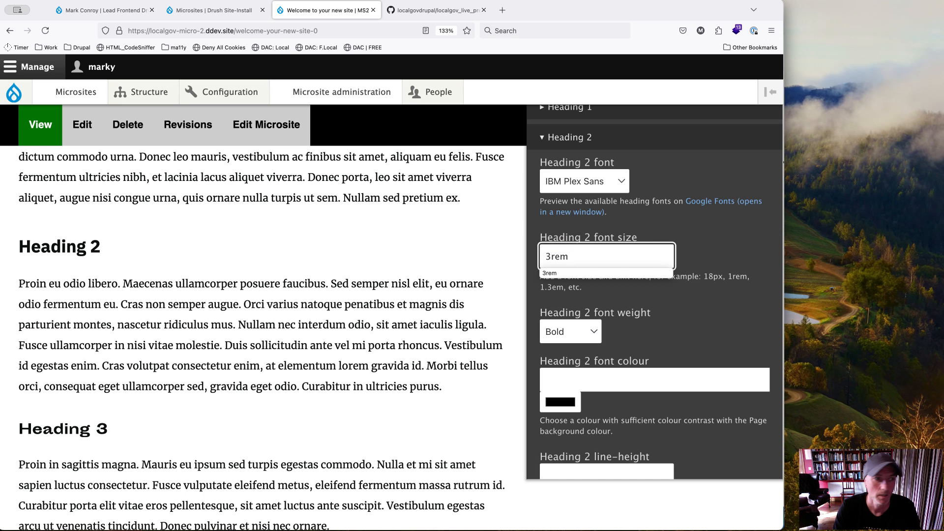
key(Tab)
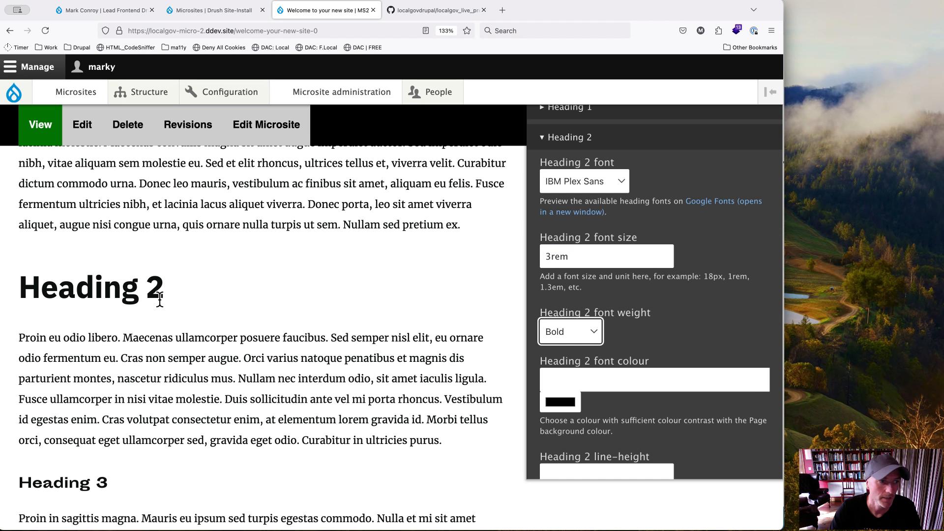
drag(22, 291, 177, 291)
click(185, 288)
Step: Set the Heading 2 font colour to magenta #ec0fdf
scroll(649, 337, down, 1)
scroll(649, 338, down, 3)
click(560, 295)
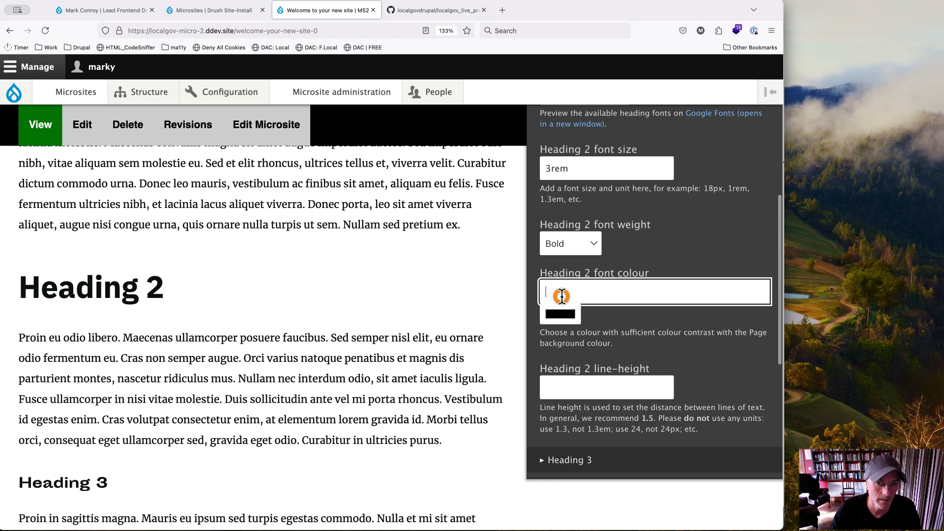
click(560, 314)
drag(586, 255, 568, 255)
drag(596, 216, 636, 232)
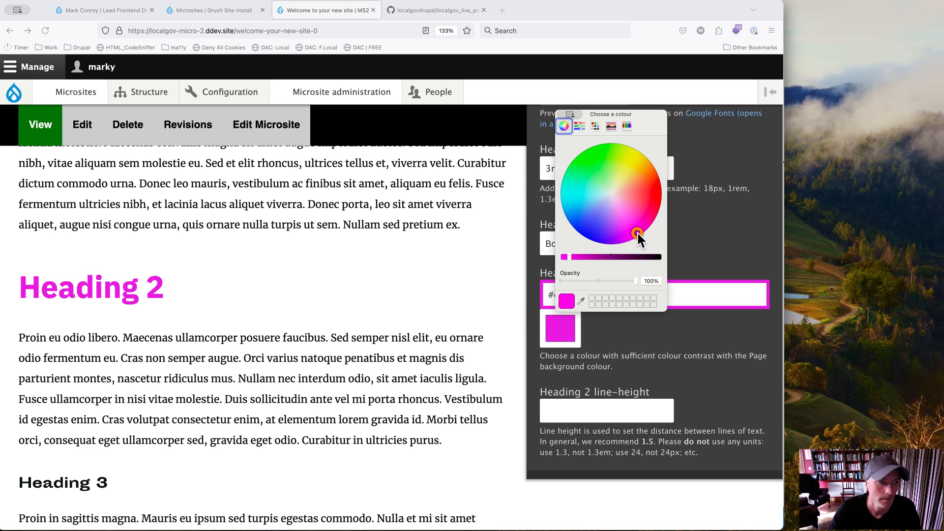
key(Escape)
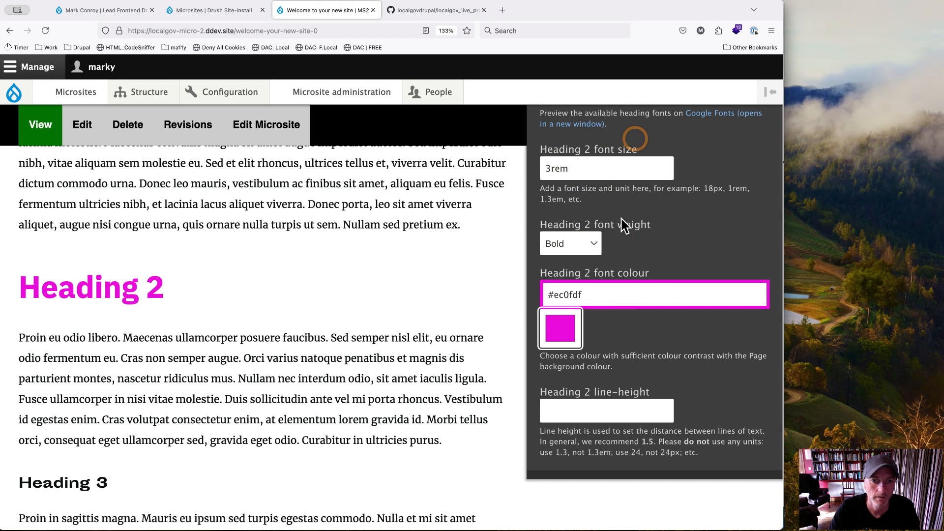
Step: Set the Heading 2 line-height to 1.1
scroll(608, 354, down, 4)
click(571, 284)
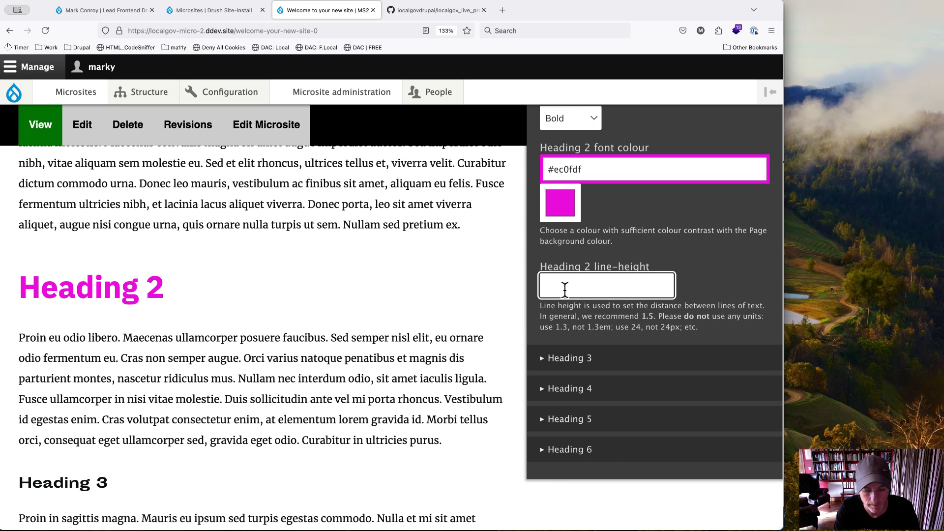
text(1.1)
key(Tab)
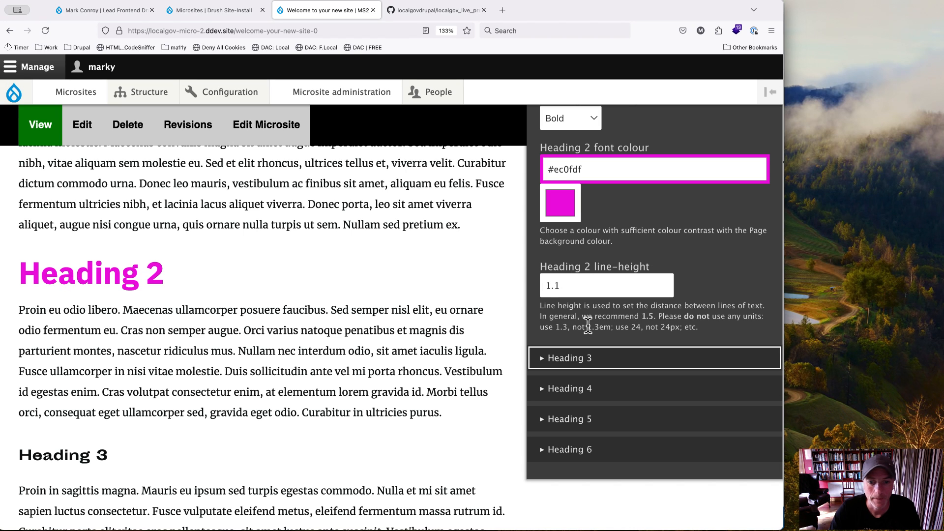
Step: Set the Header Width to "Constrained content and full width background" and check the page preview
scroll(588, 326, down, 2)
scroll(588, 325, up, 10)
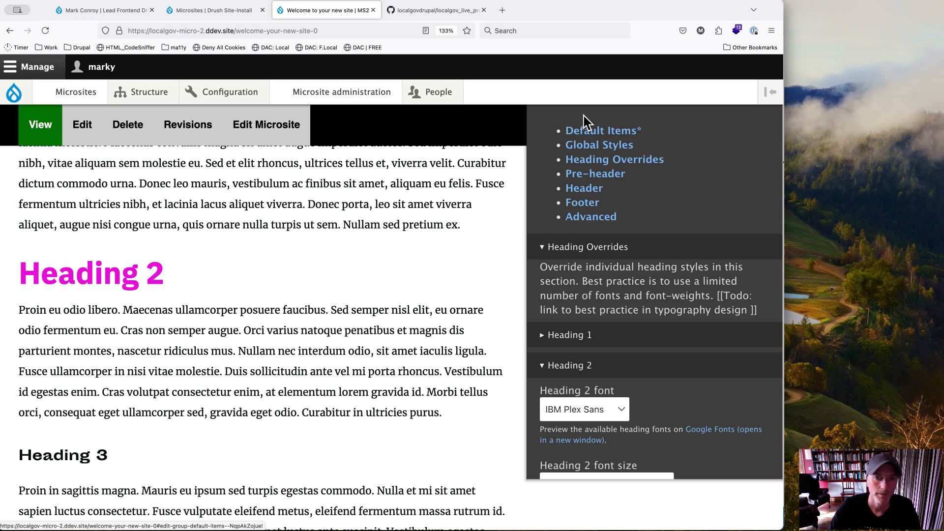
click(585, 176)
click(582, 192)
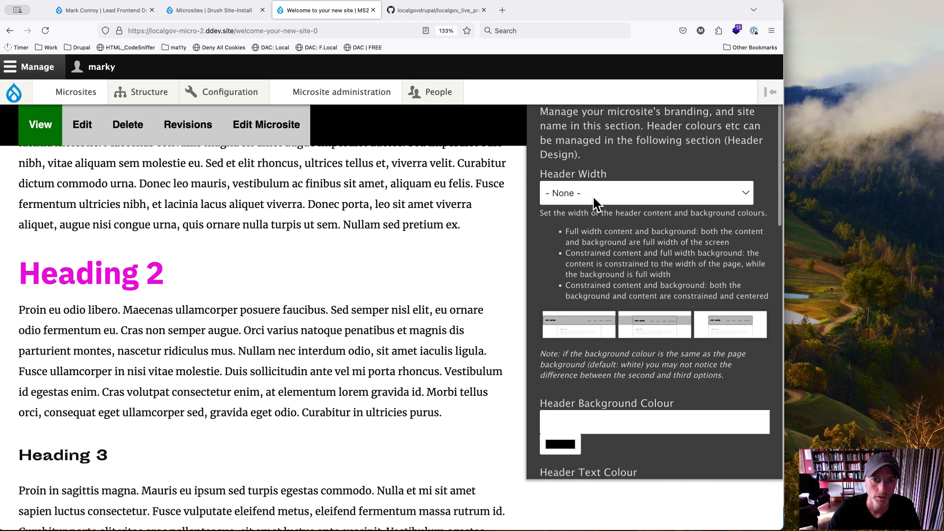
click(588, 194)
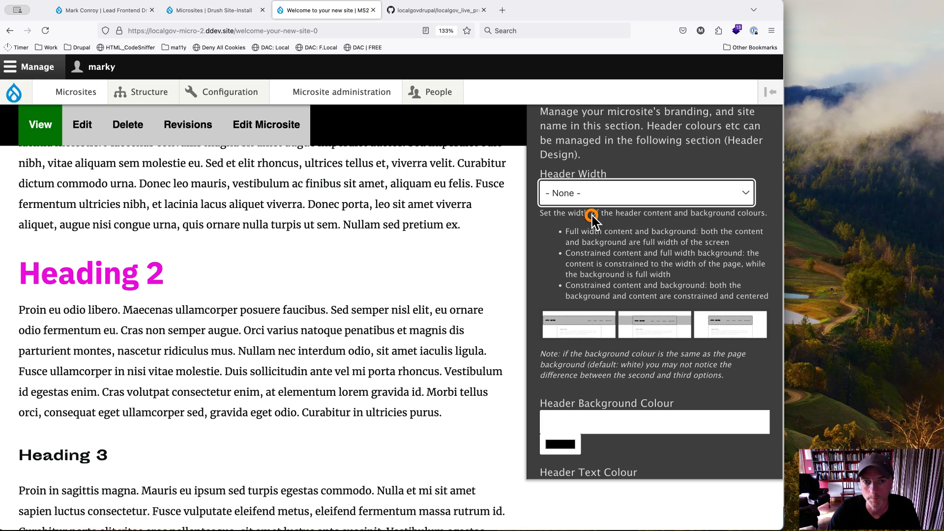
click(593, 216)
scroll(349, 254, up, 10)
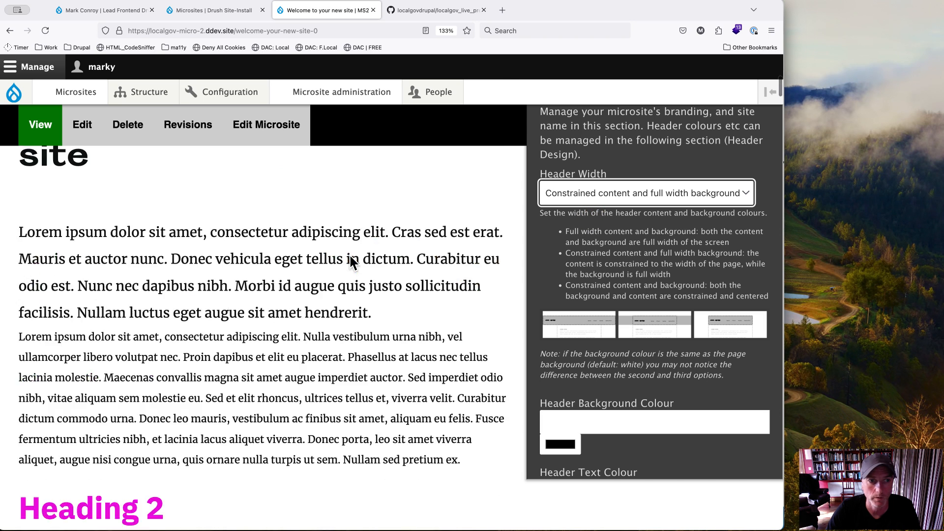
scroll(600, 238, down, 5)
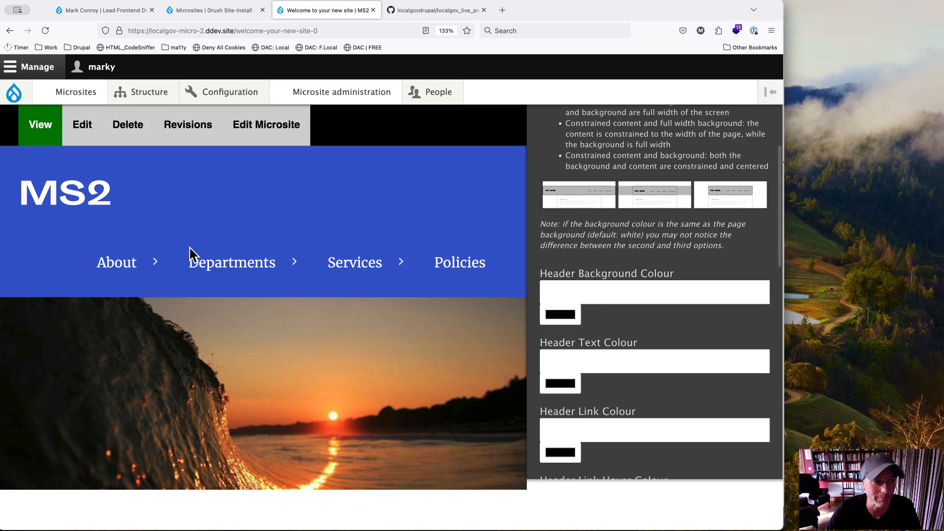
scroll(333, 339, down, 15)
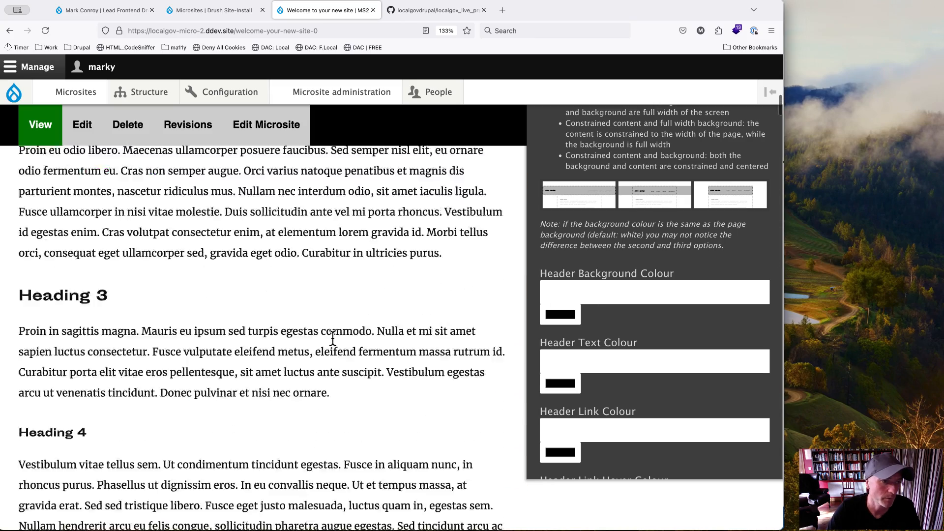
scroll(333, 339, down, 15)
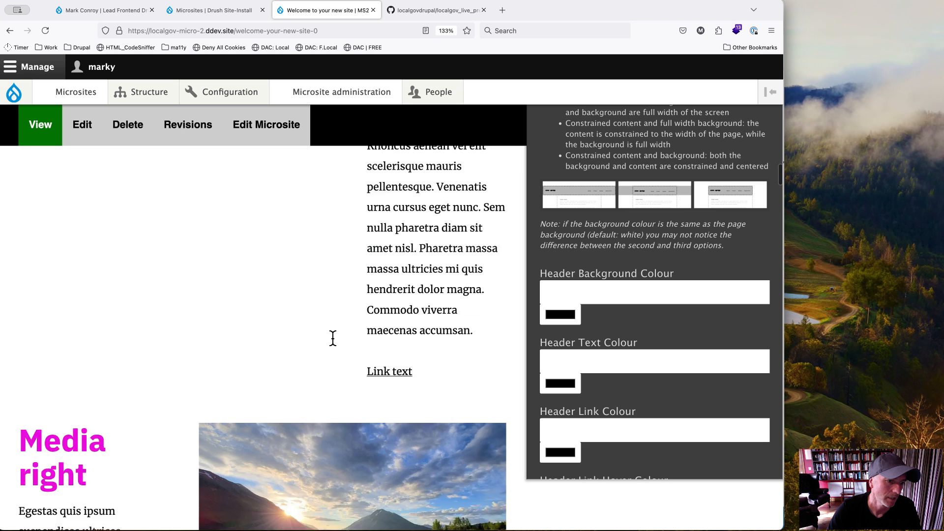
scroll(333, 338, up, 2)
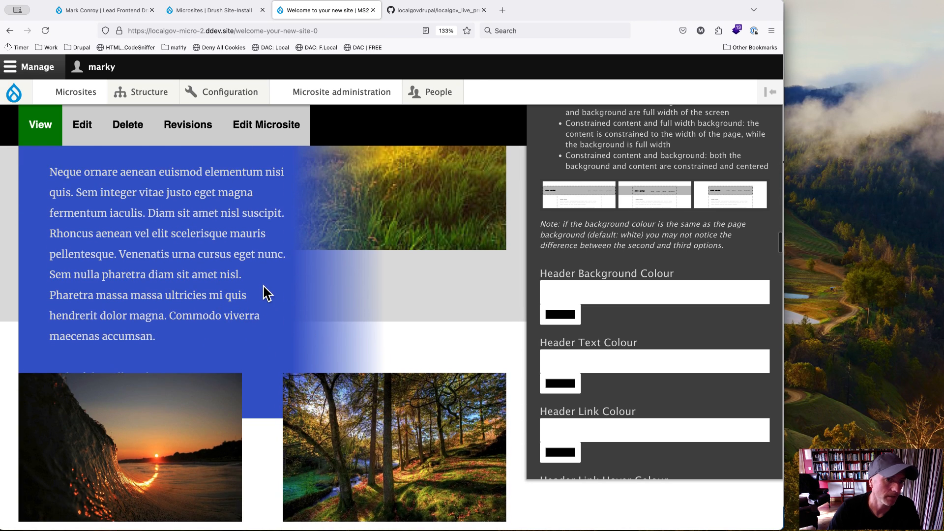
Step: Set the Header Background Colour to purple #8900c2 and view the header in the page preview
click(565, 301)
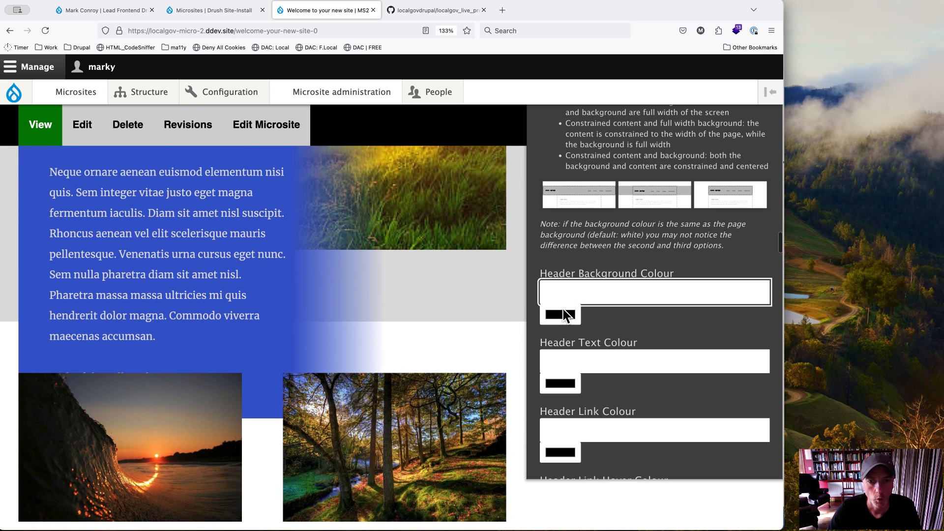
click(560, 314)
click(590, 258)
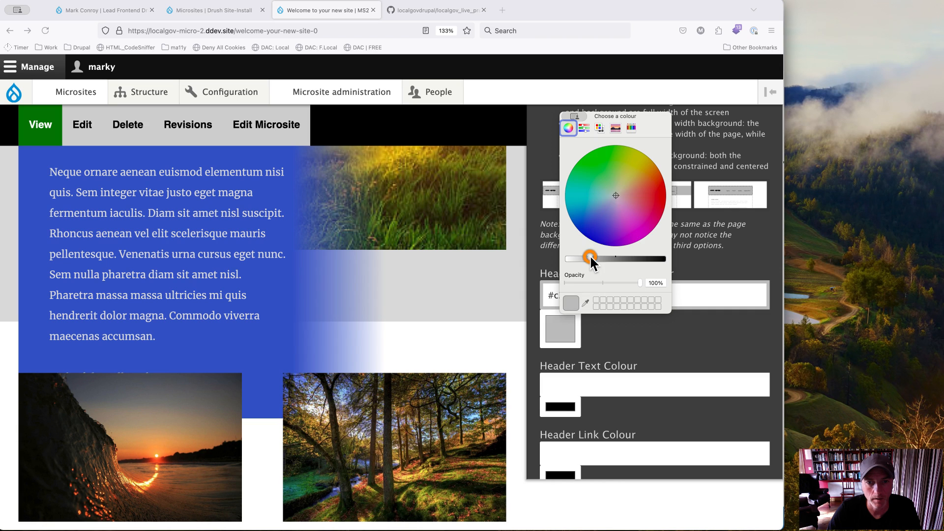
drag(610, 228, 630, 259)
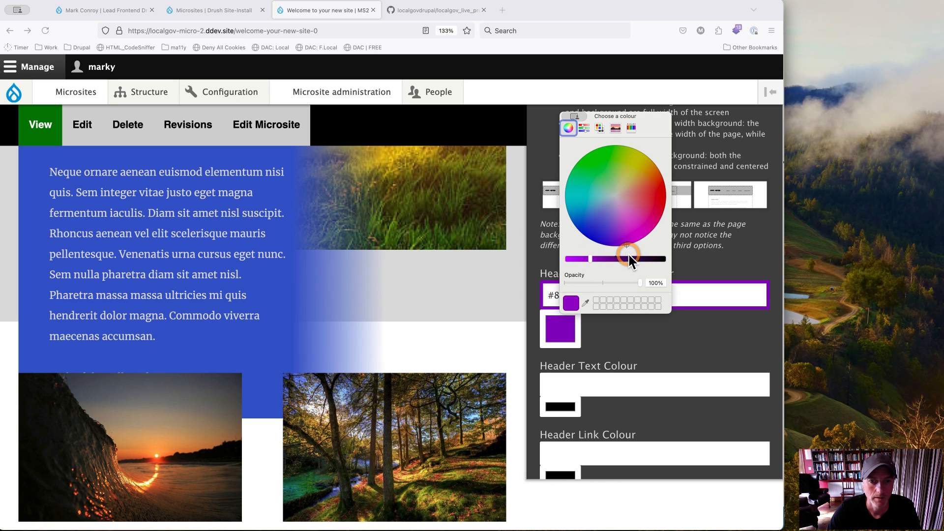
click(566, 116)
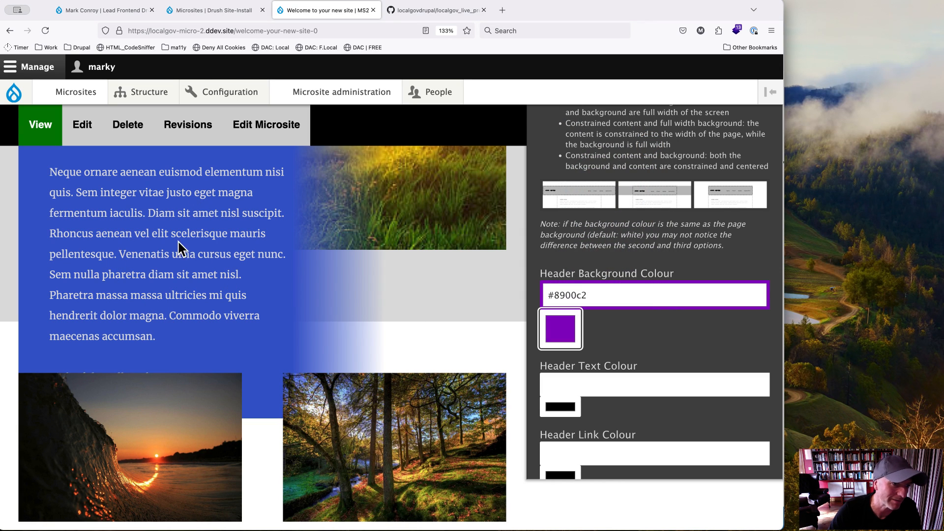
scroll(162, 293, up, 10)
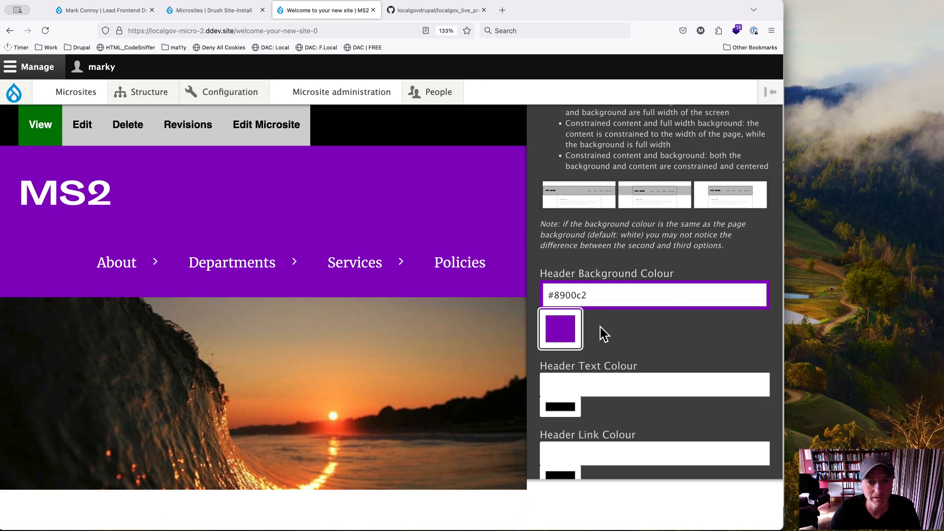
Step: Set the Header Background Colour to dark green #00813c
click(561, 328)
drag(637, 235, 568, 181)
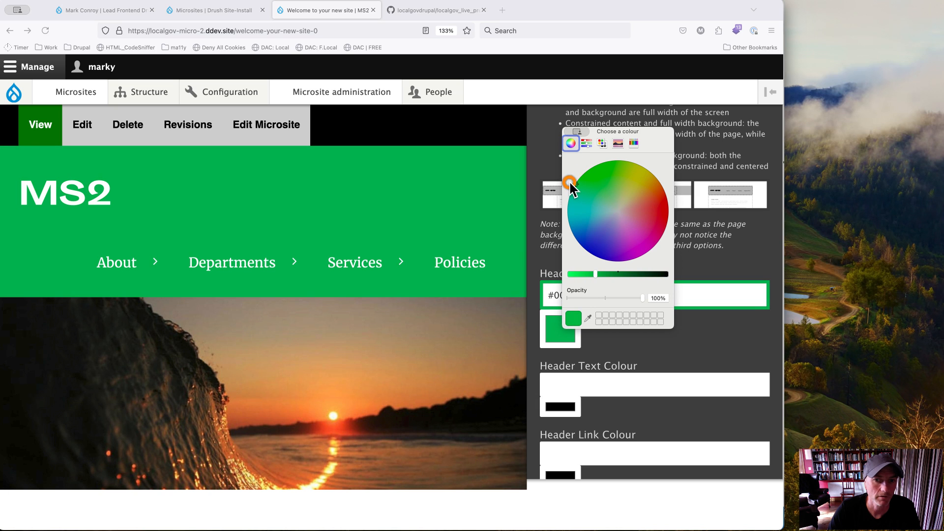
drag(606, 273, 618, 274)
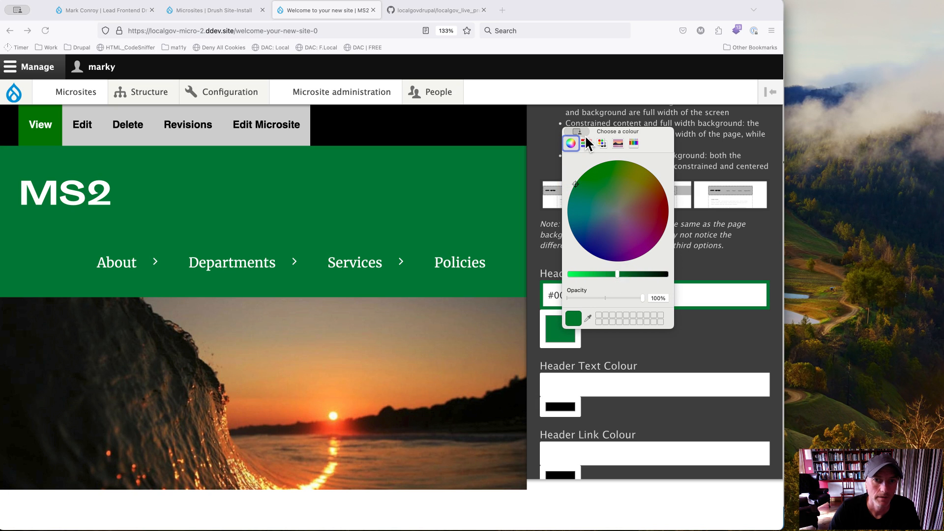
key(Escape)
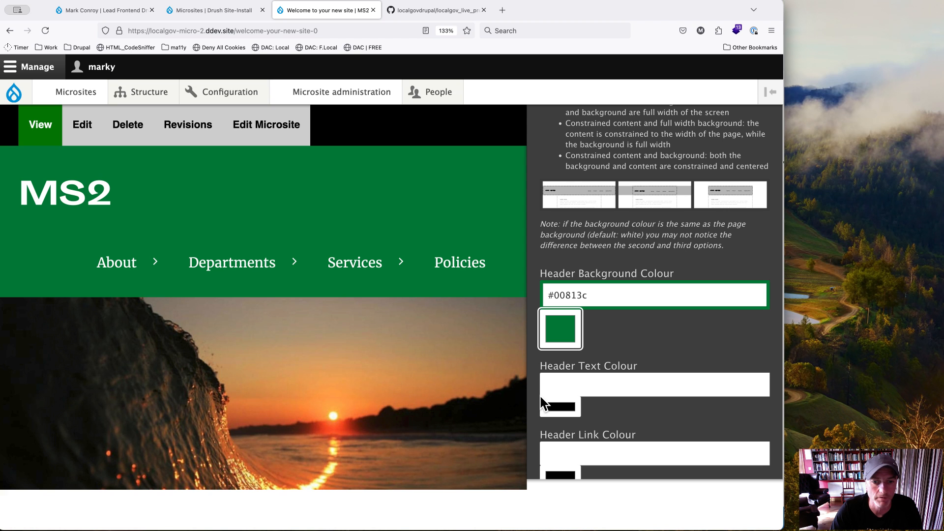
Step: Review the remaining Header settings, including logo, site name and alignment, and expand the Menu section to examine its options
scroll(671, 407, down, 10)
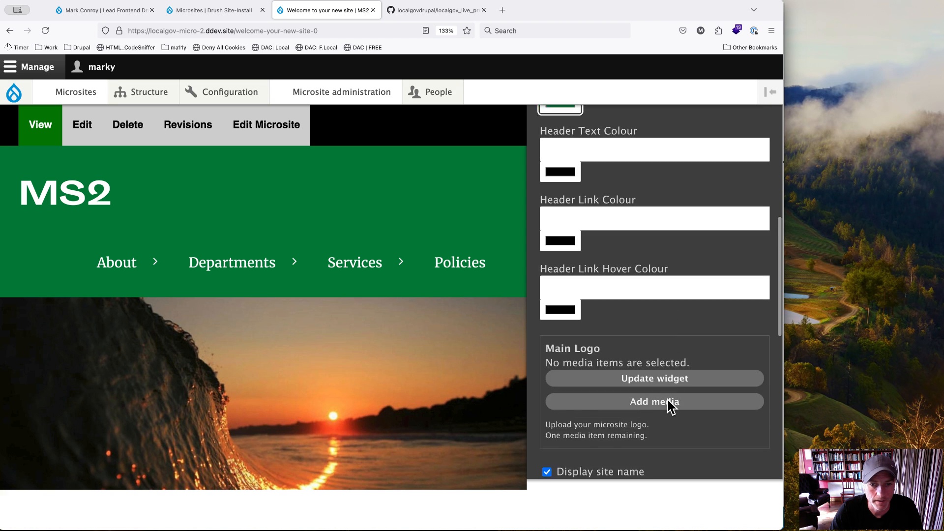
scroll(668, 400, down, 5)
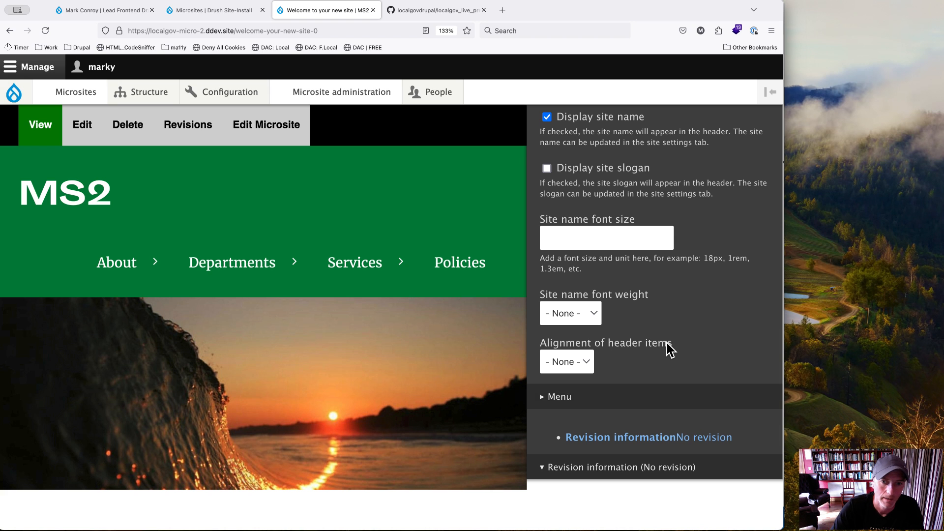
scroll(667, 343, down, 4)
scroll(667, 343, up, 10)
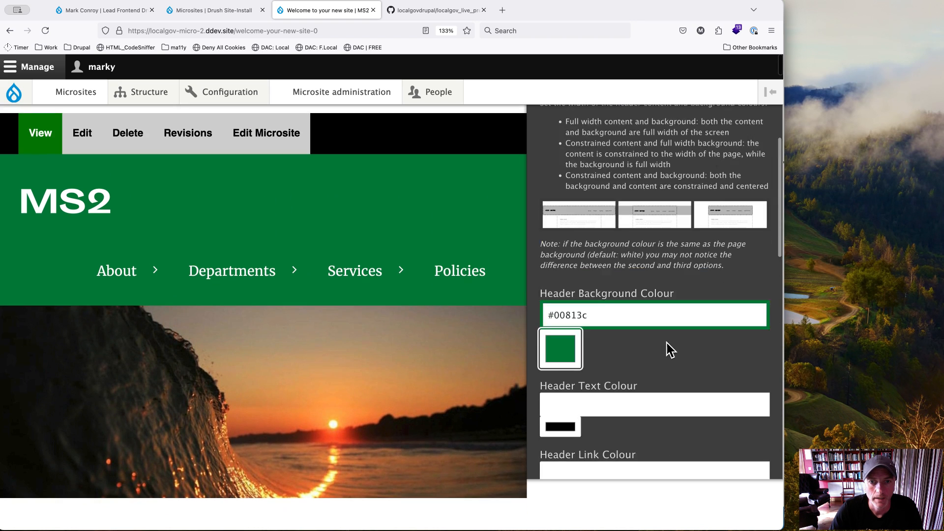
scroll(667, 343, down, 5)
scroll(667, 343, down, 6)
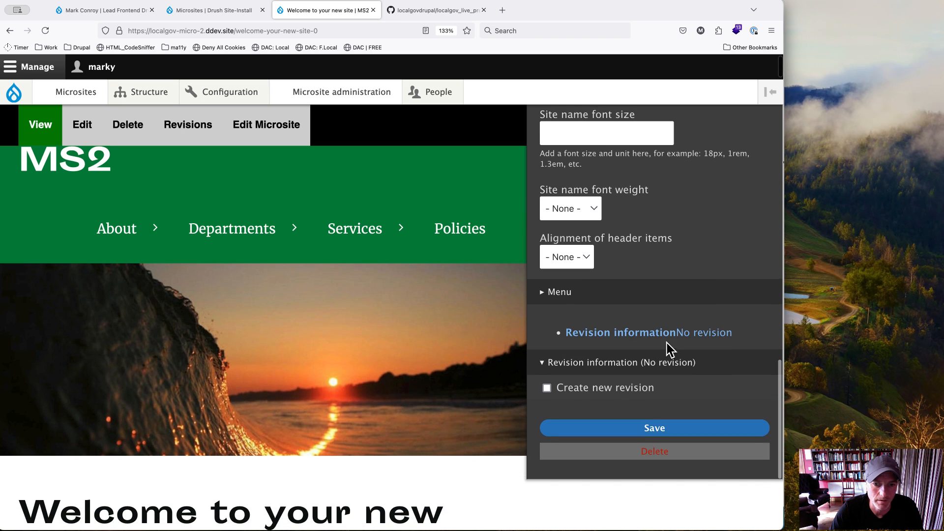
click(561, 293)
scroll(622, 364, down, 7)
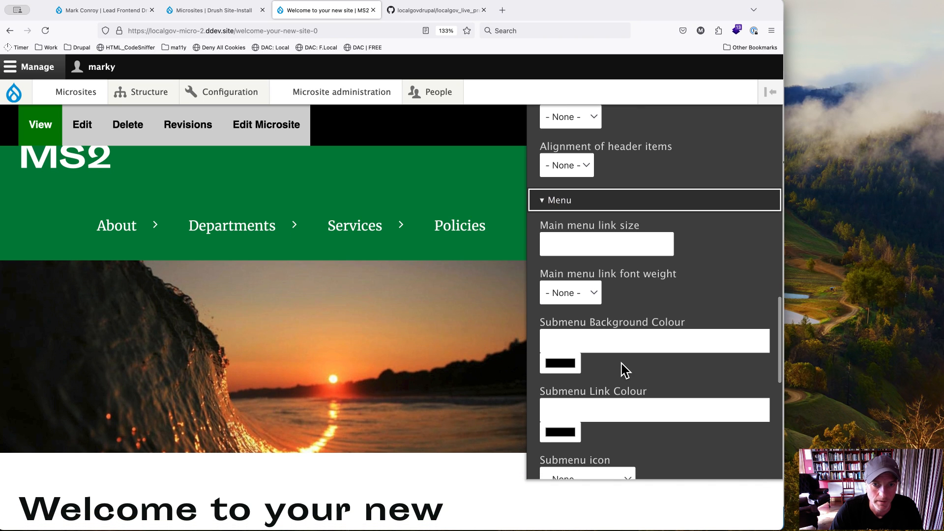
scroll(621, 364, down, 1)
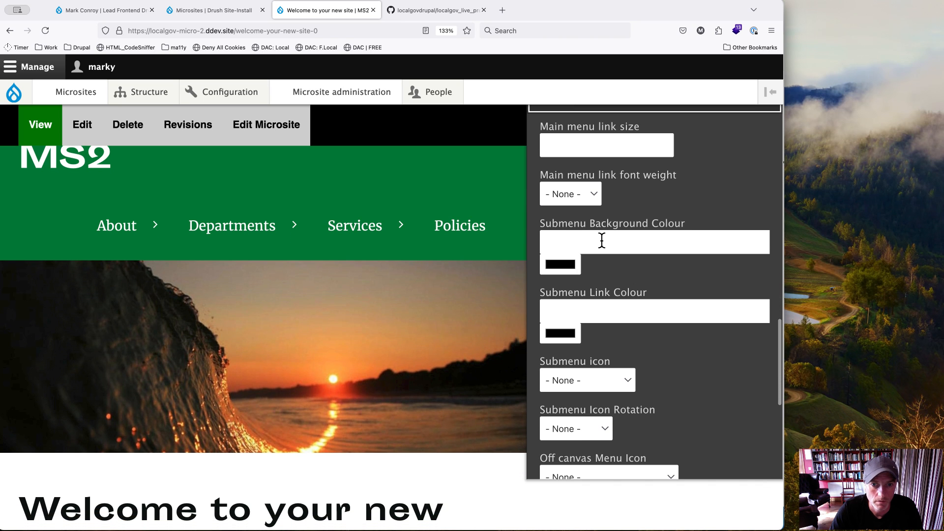
Step: Examine the available main menu link font weight options in the Menu settings
scroll(602, 240, up, 2)
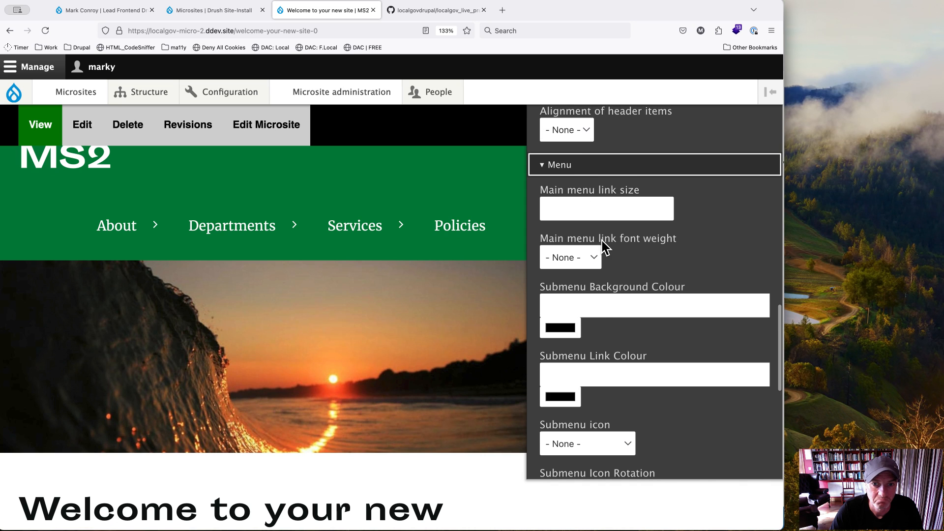
click(593, 258)
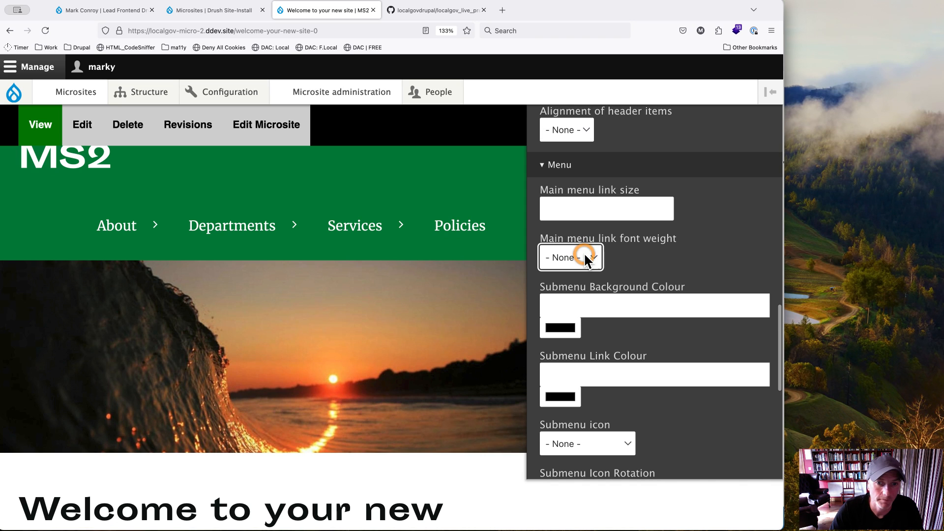
click(570, 292)
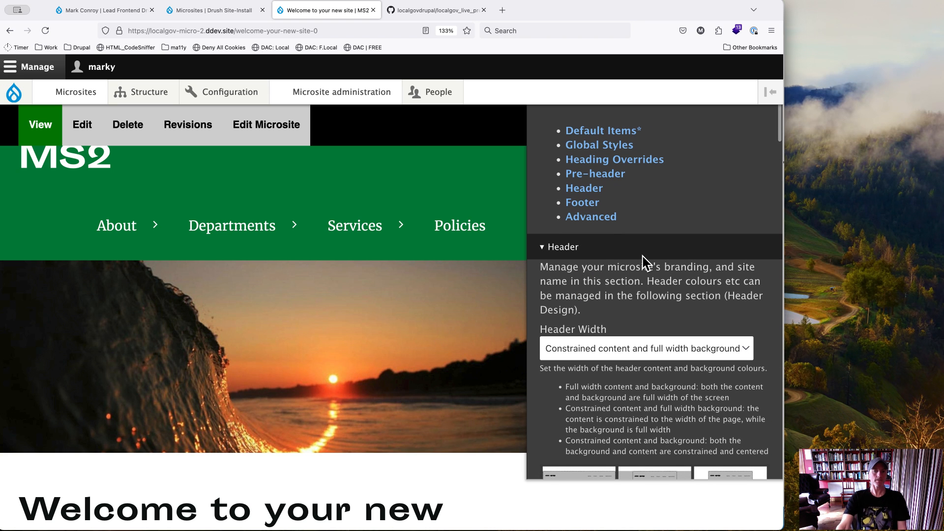
Step: Save the microsite's design changes and check the header, body text and headings on the reloaded page
scroll(642, 255, down, 15)
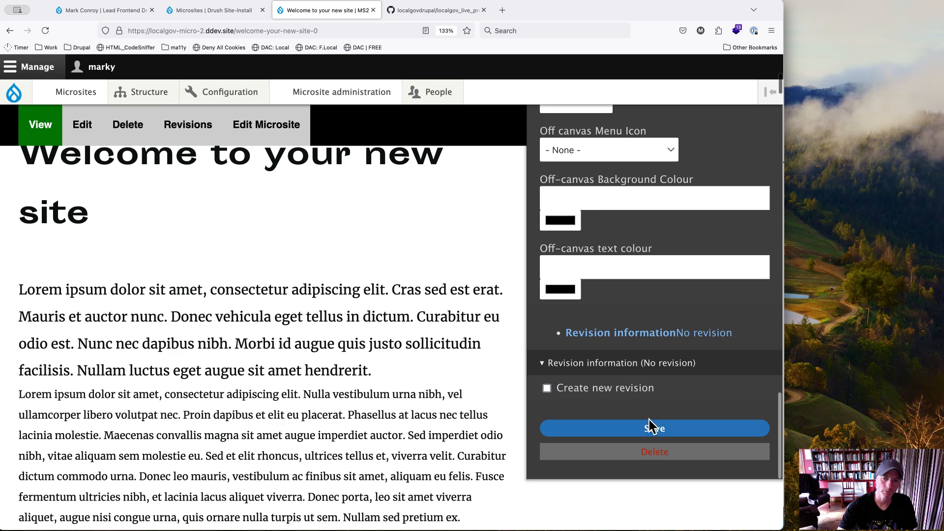
click(649, 427)
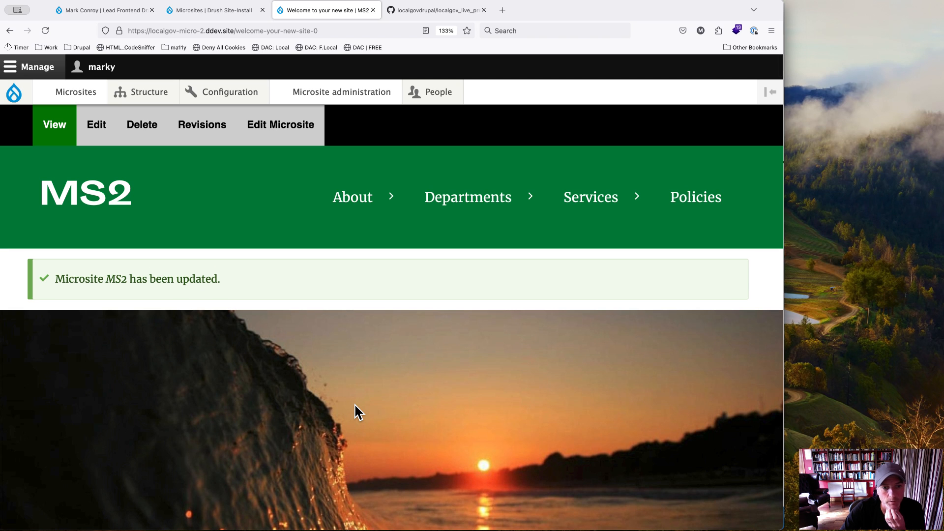
scroll(354, 403, down, 10)
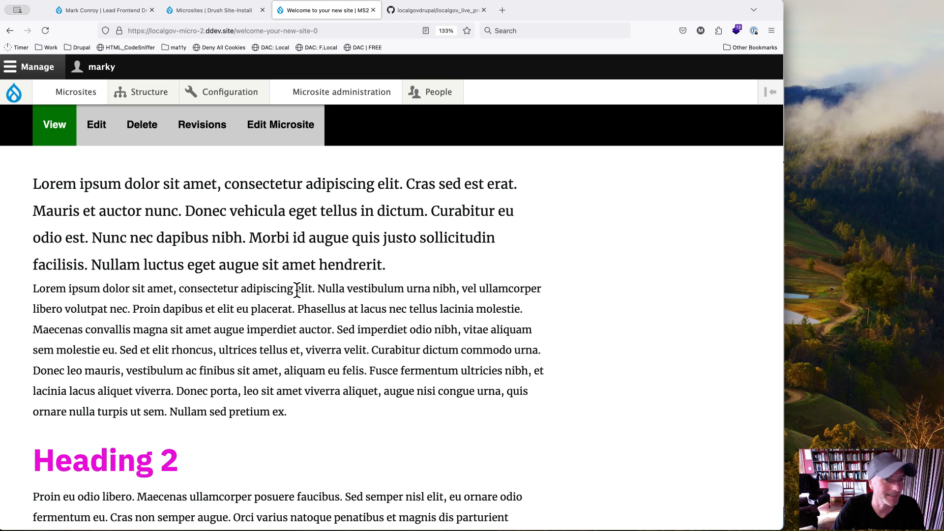
scroll(297, 290, up, 10)
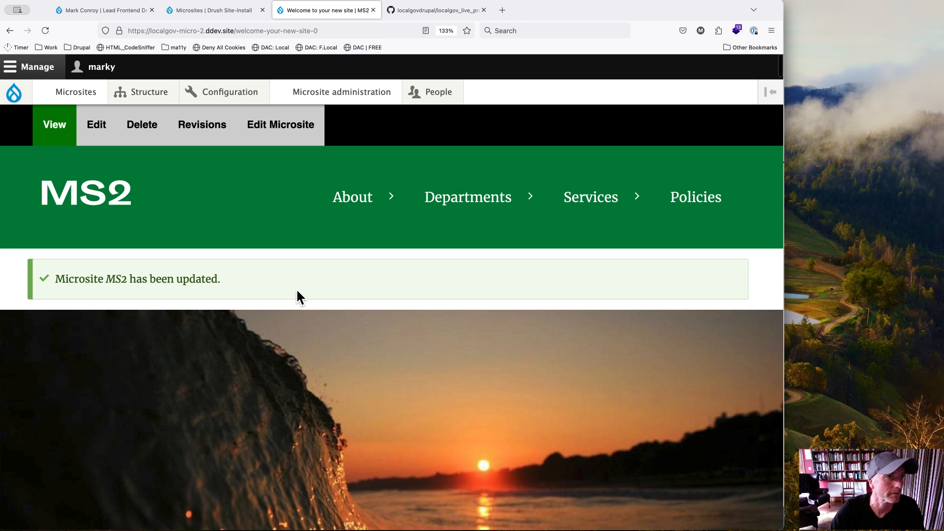